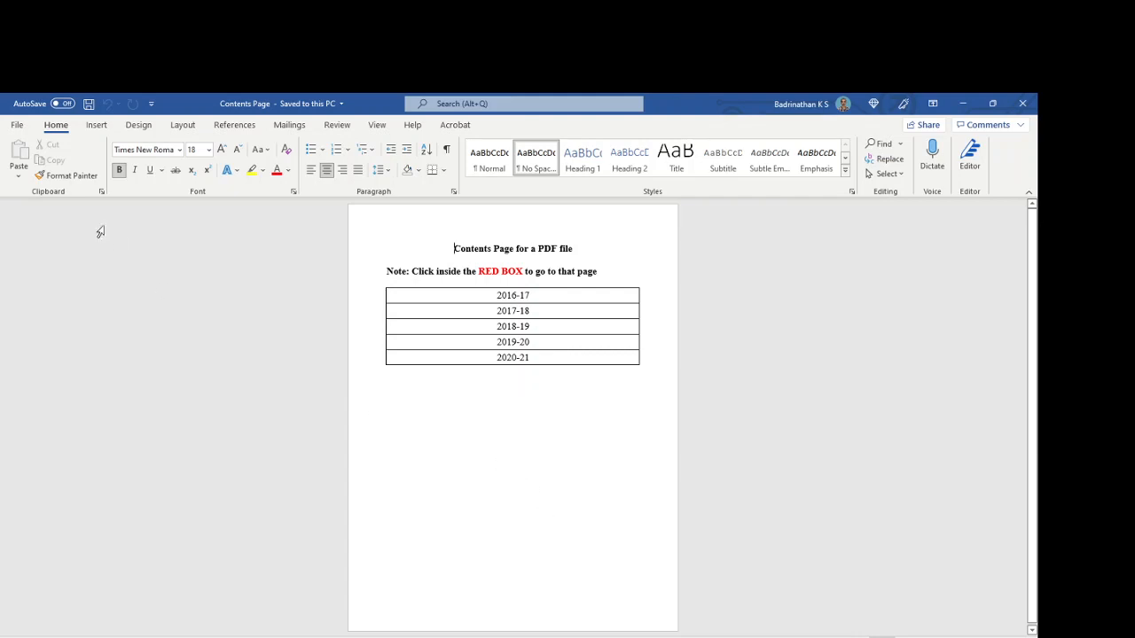
Save the Contents Page document as a PDF in the PDF Contents Page folder, then close the resulting PDF.
click(16, 129)
click(43, 299)
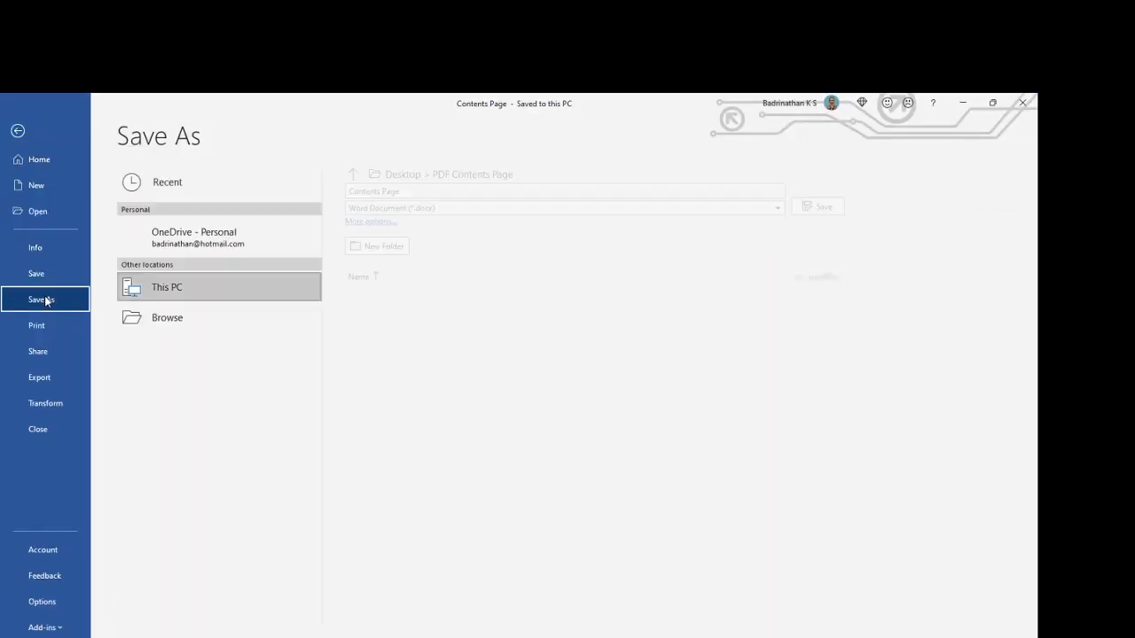
click(395, 210)
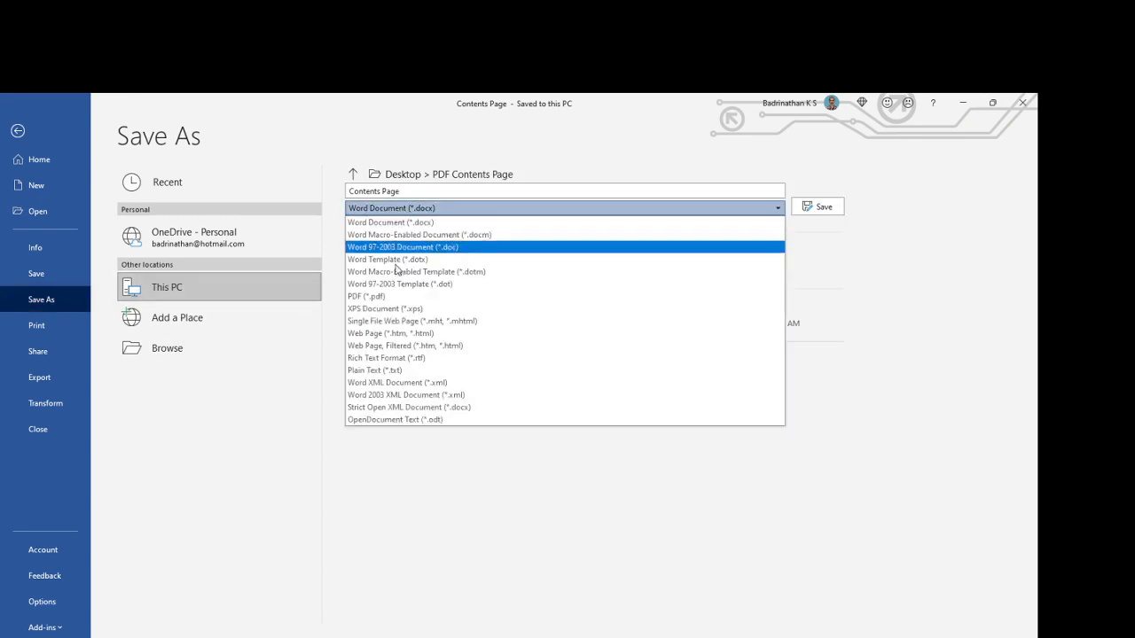
click(406, 291)
click(811, 211)
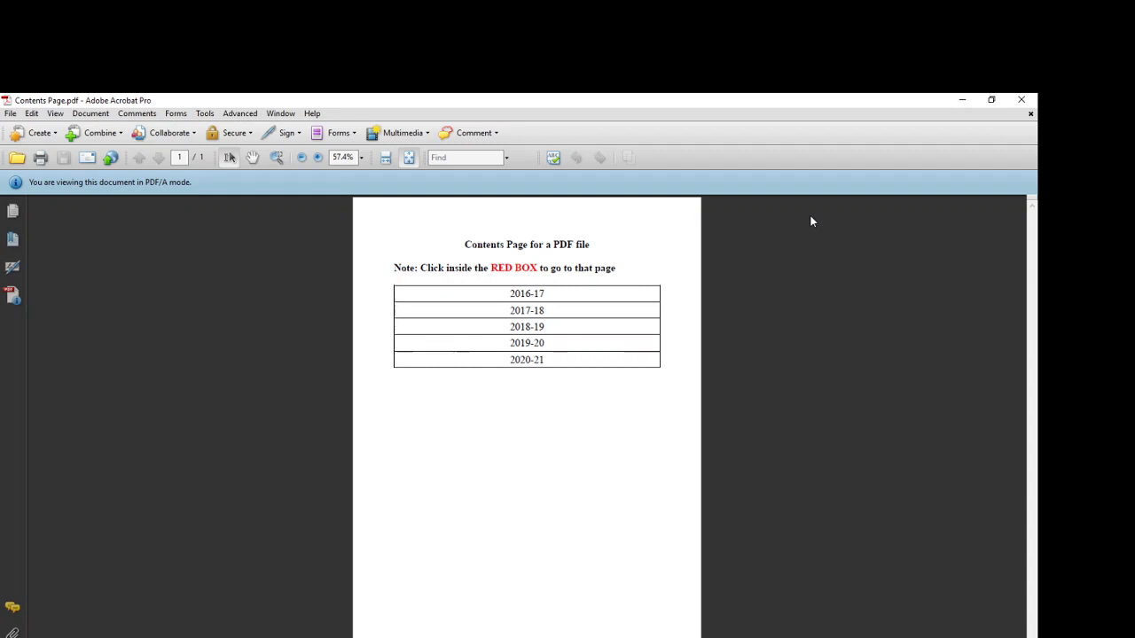
click(1030, 114)
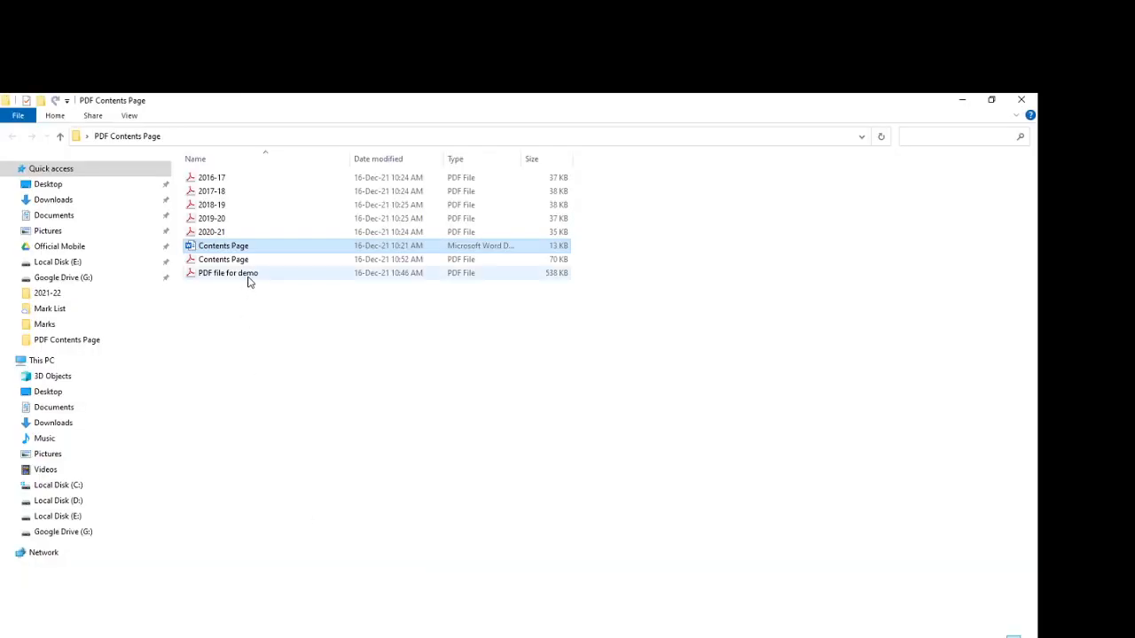
Open "PDF file for demo" in Adobe Acrobat Pro and insert 2016-17.pdf before its first page.
double_click(248, 277)
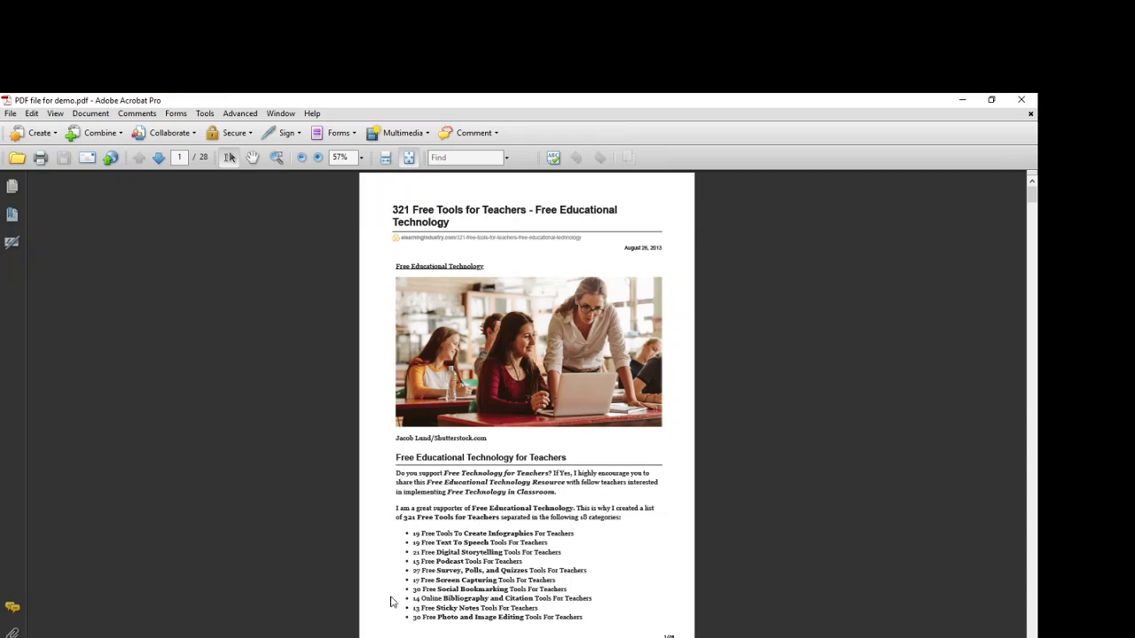
click(340, 637)
click(90, 113)
mouse_move(133, 177)
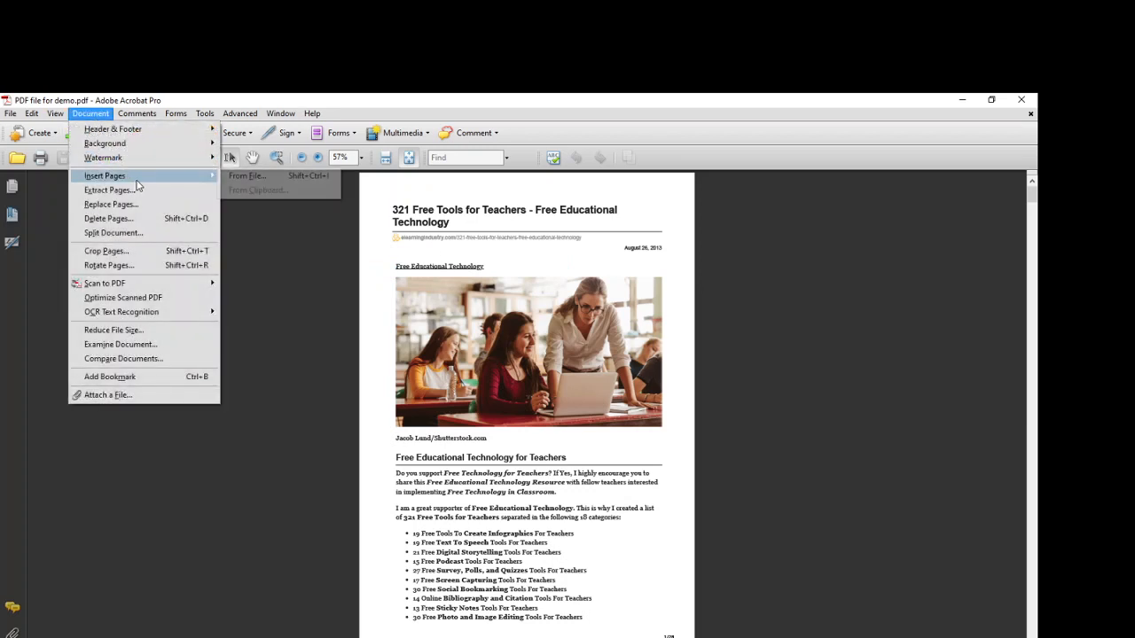
click(279, 181)
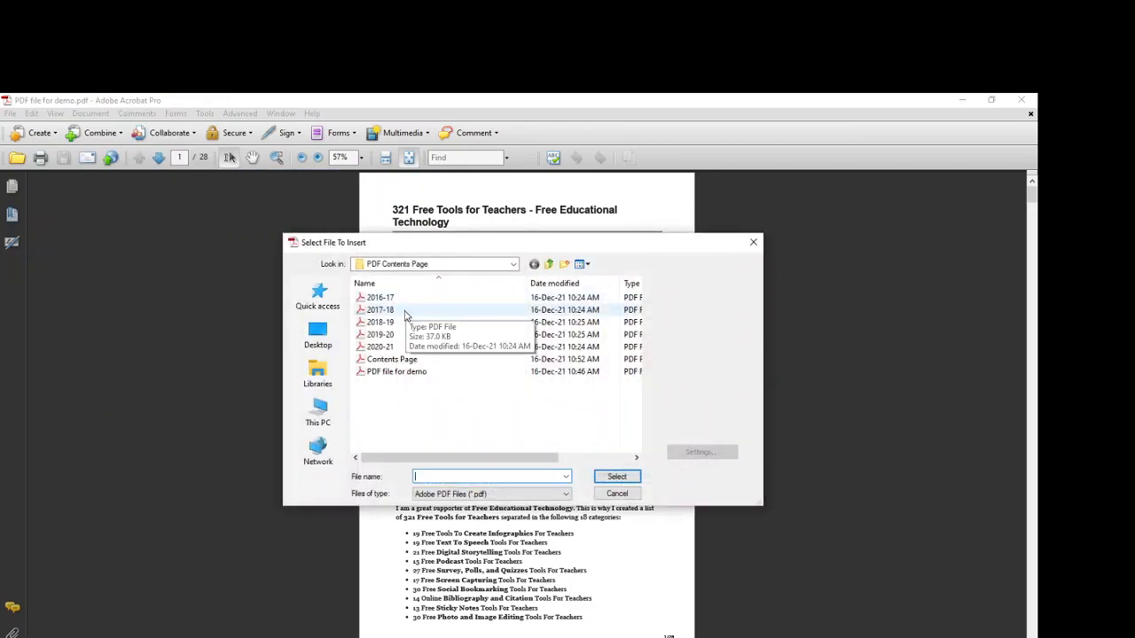
click(405, 298)
click(606, 479)
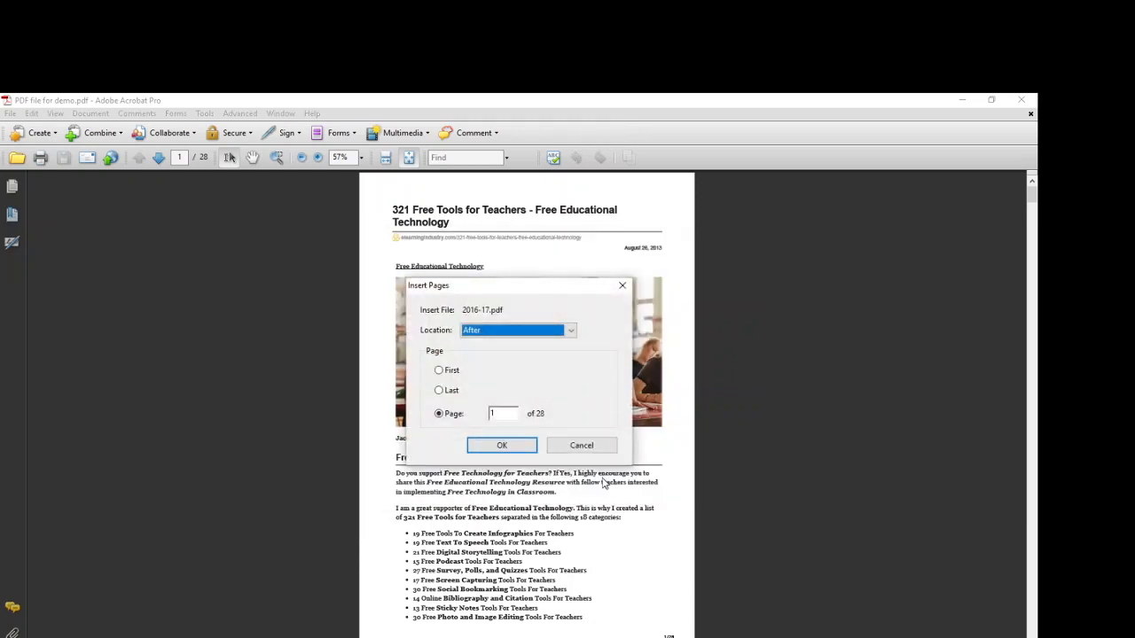
click(572, 331)
click(529, 360)
click(439, 371)
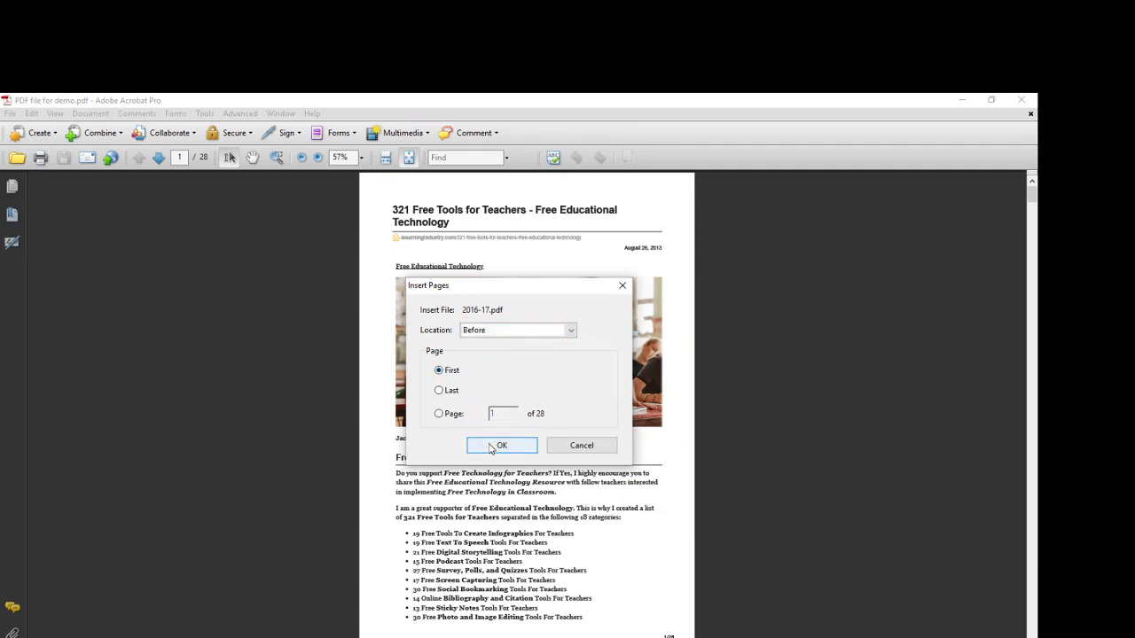
click(490, 447)
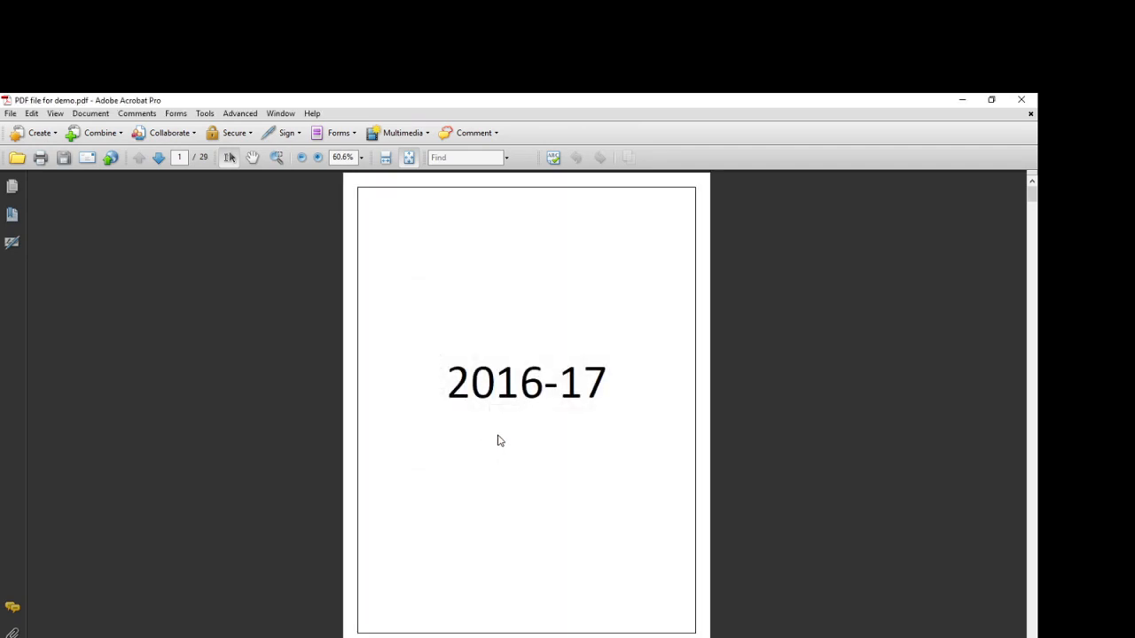
Insert the 2017-18.pdf title page before page 14 of the demo PDF.
scroll(498, 440, down, 1)
scroll(497, 433, down, 20)
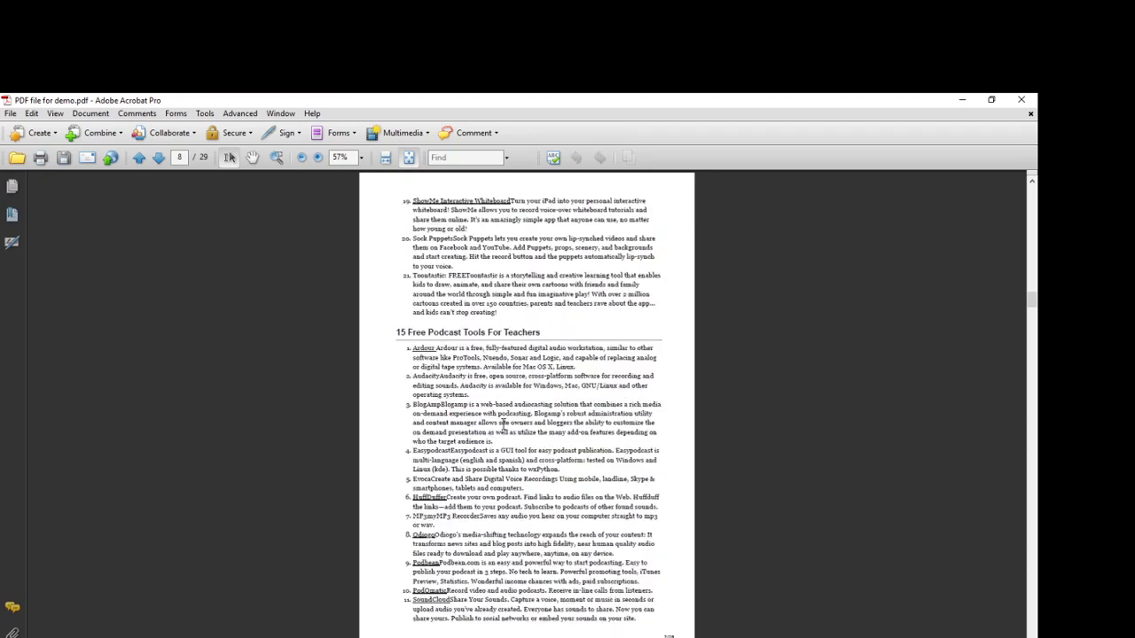
scroll(512, 419, down, 10)
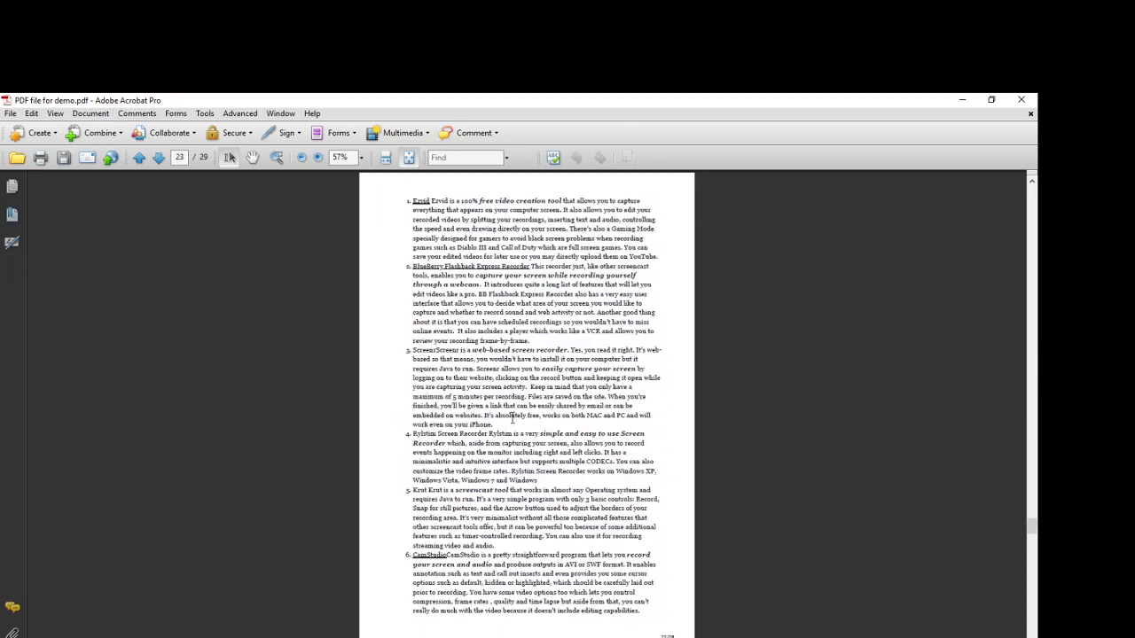
scroll(469, 388, up, 16)
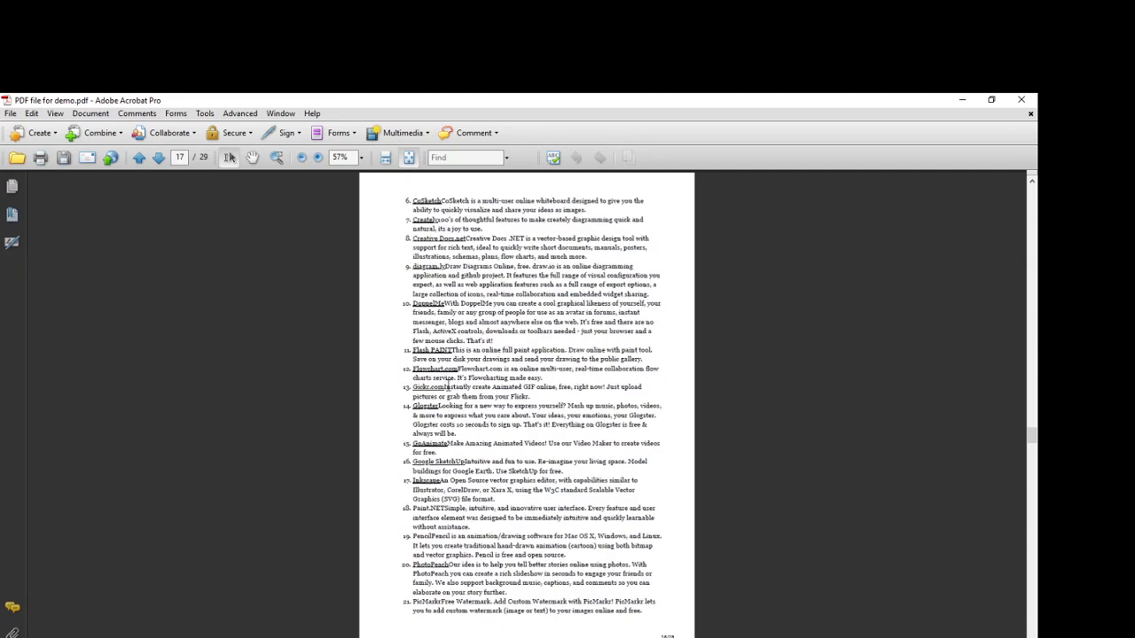
scroll(436, 387, down, 5)
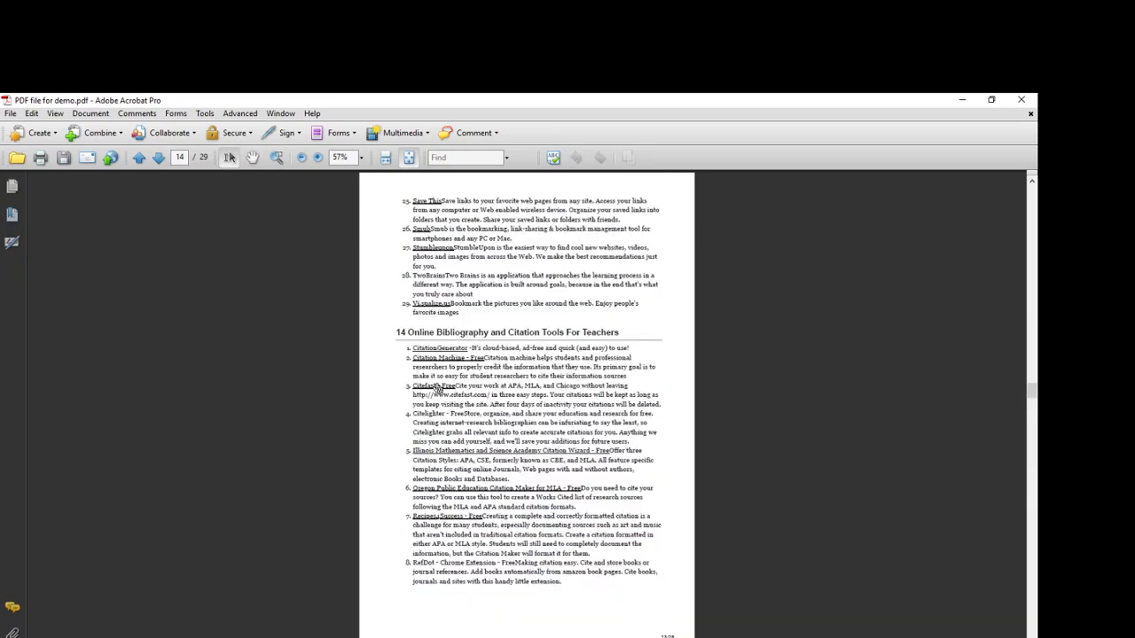
click(136, 114)
mouse_move(90, 114)
mouse_move(129, 177)
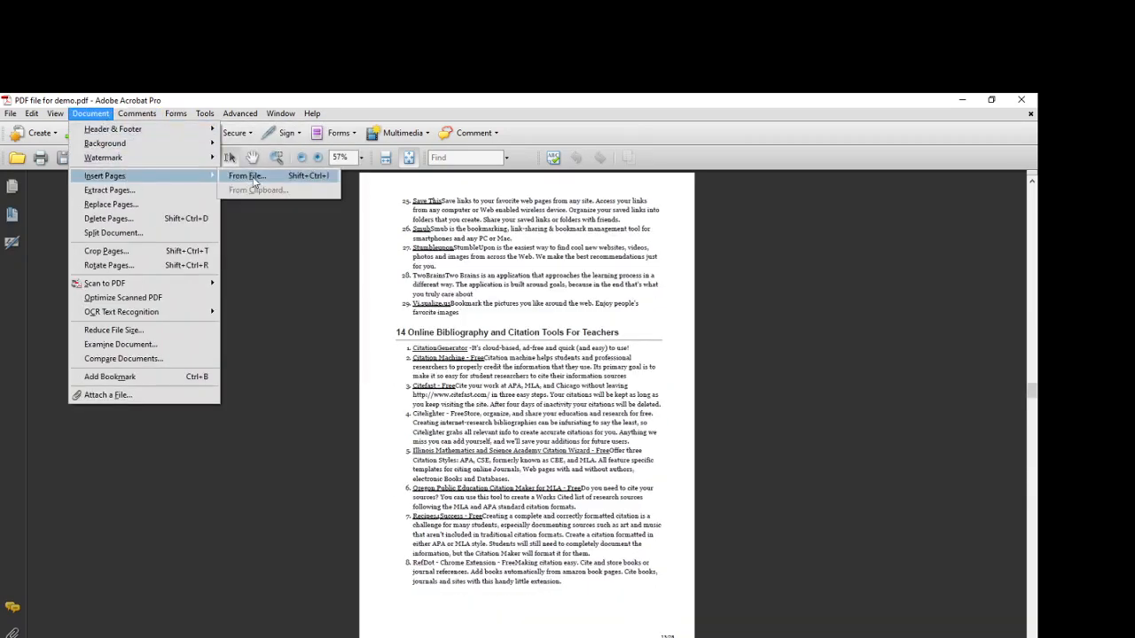
click(247, 176)
double_click(379, 310)
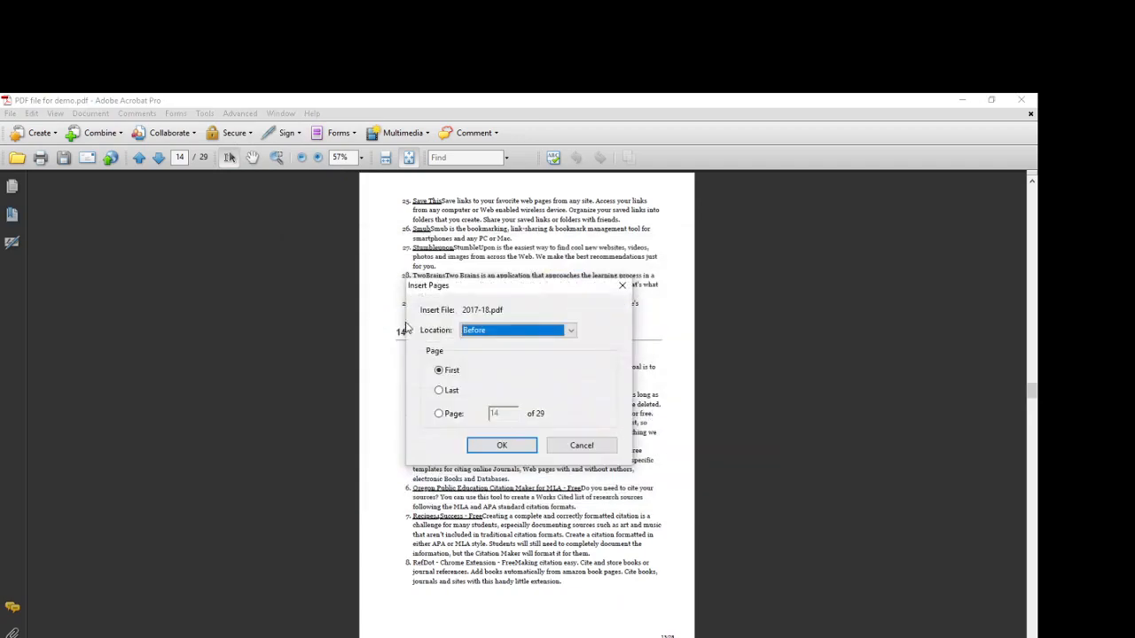
click(438, 414)
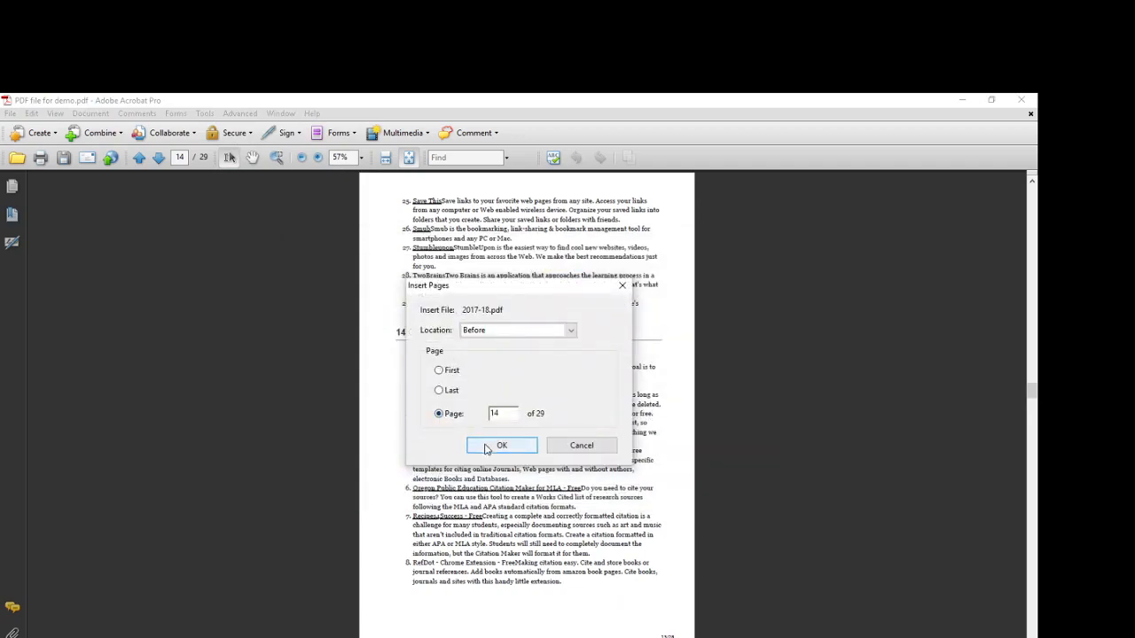
click(487, 445)
Insert the 2018-19.pdf title page before page 18 of the demo PDF.
scroll(475, 406, down, 4)
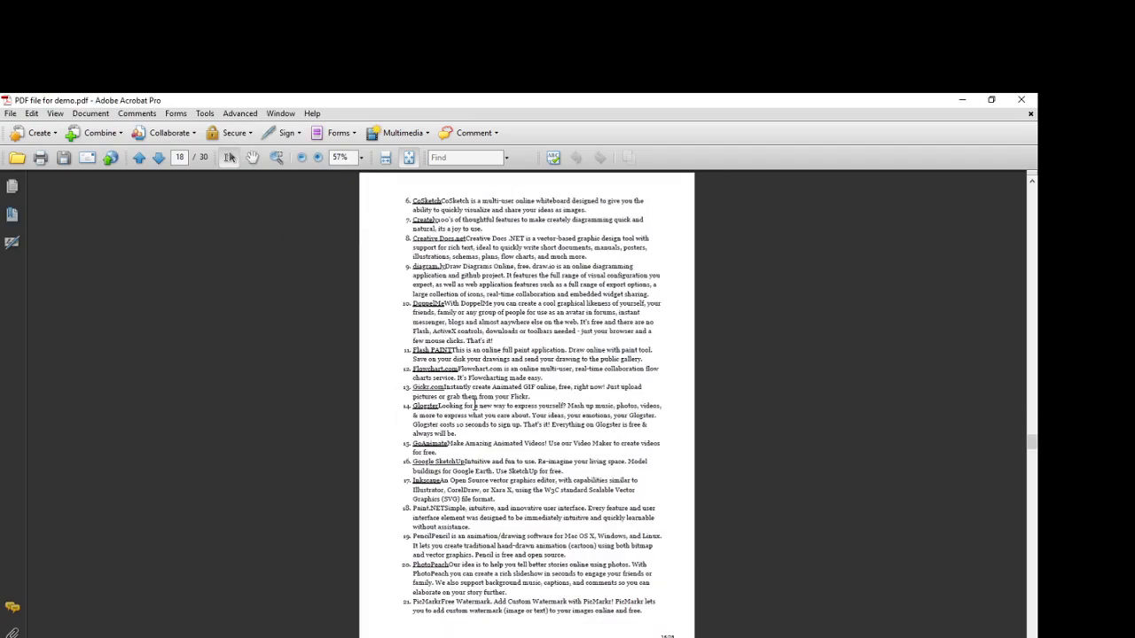
click(91, 114)
mouse_move(118, 176)
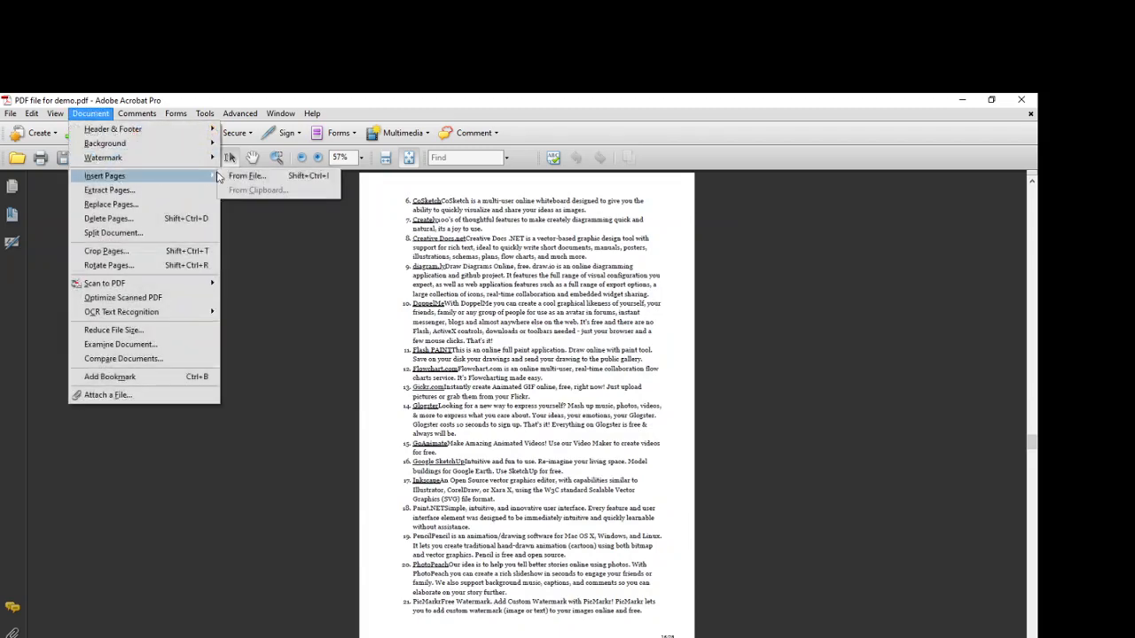
click(248, 175)
double_click(380, 321)
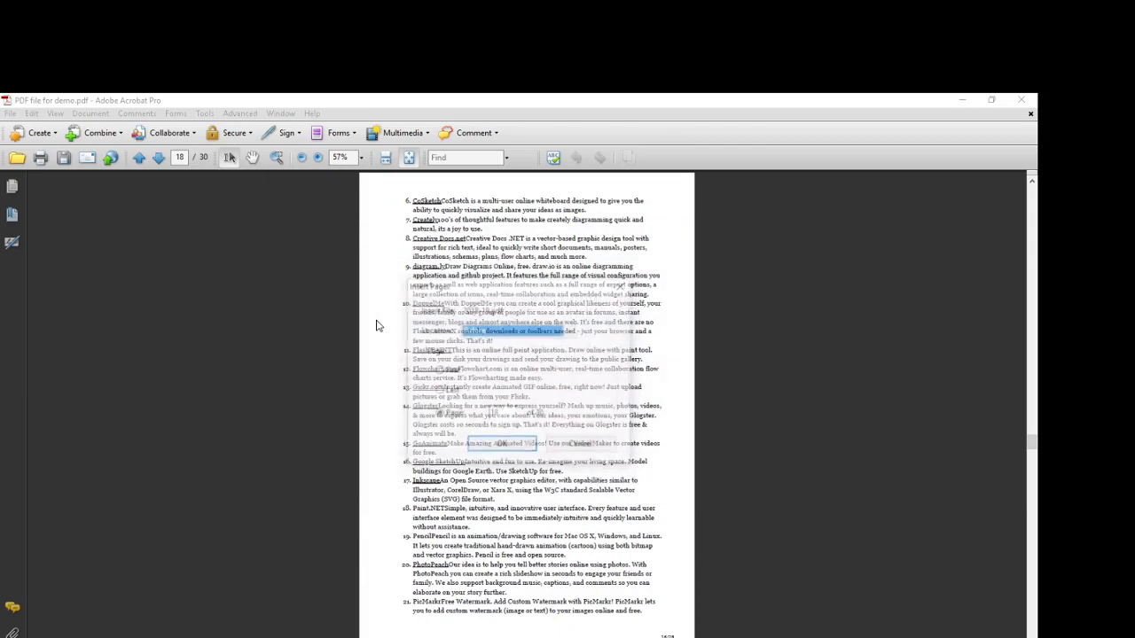
click(478, 445)
Insert the 2019-20.pdf title page before page 21 of the demo PDF.
scroll(484, 438, down, 3)
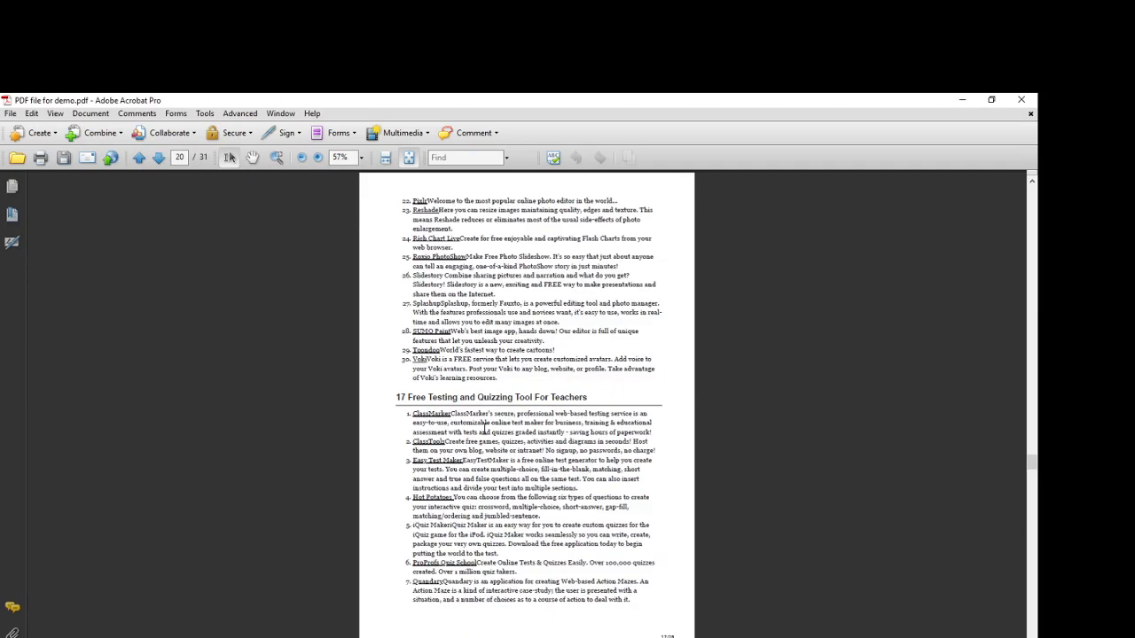
click(90, 114)
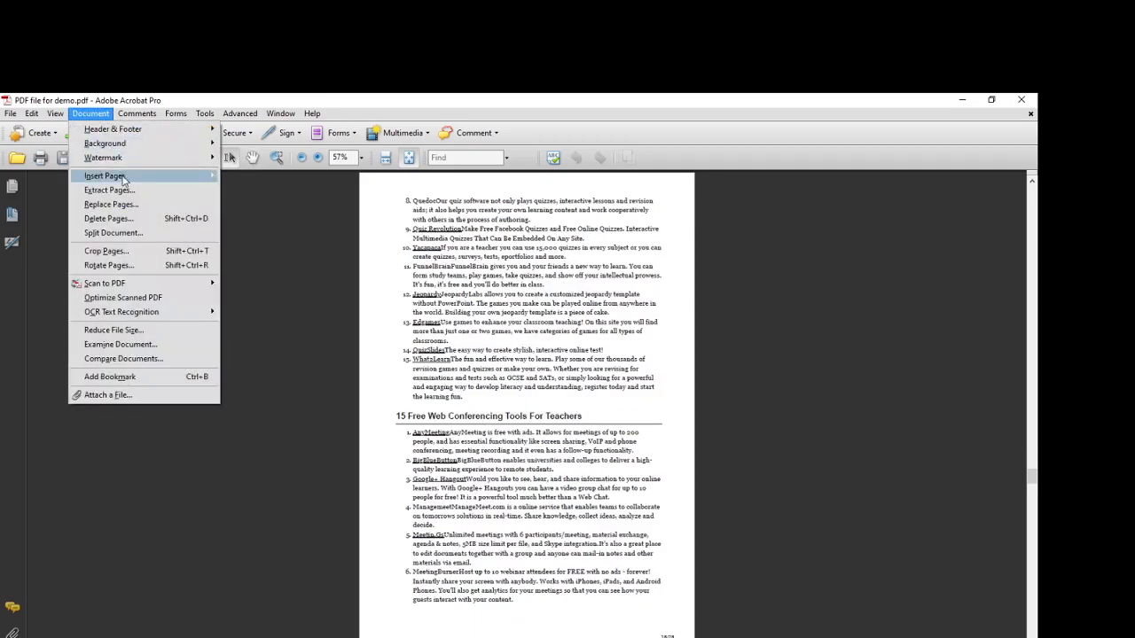
mouse_move(177, 182)
click(254, 182)
double_click(381, 342)
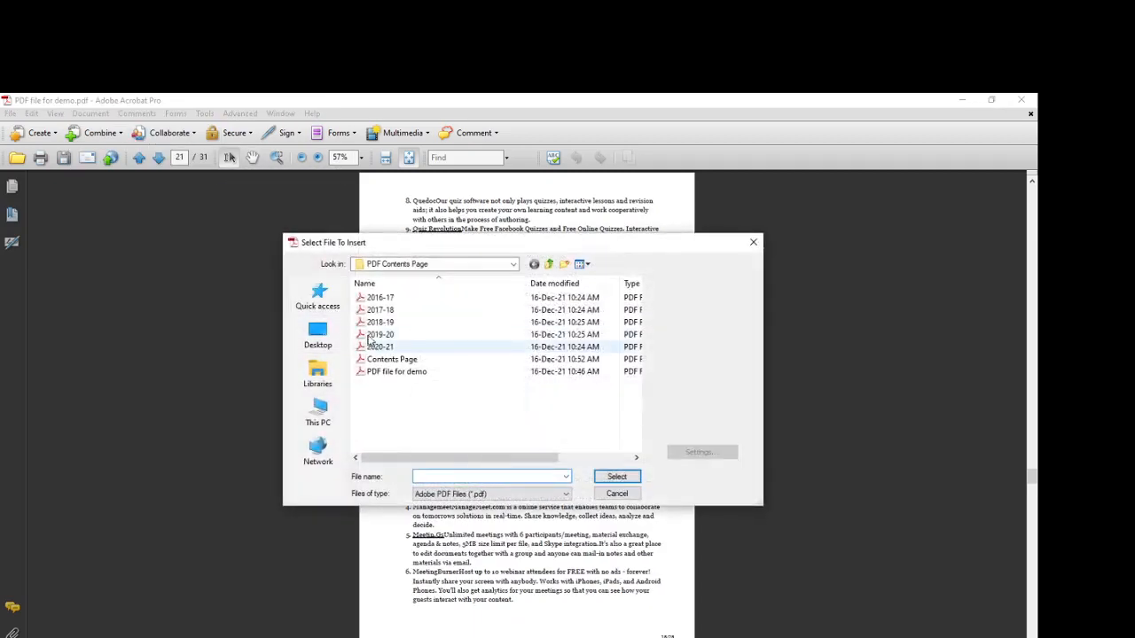
click(499, 446)
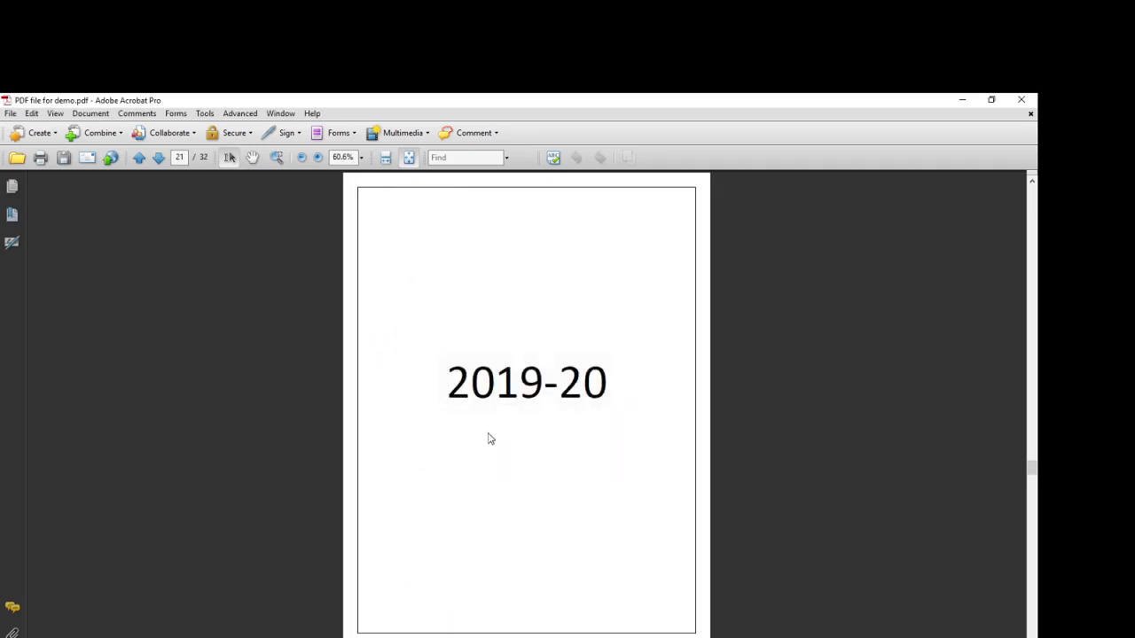
Insert the 2020-21.pdf title page before page 25 of the demo PDF.
scroll(488, 438, down, 5)
scroll(486, 430, down, 3)
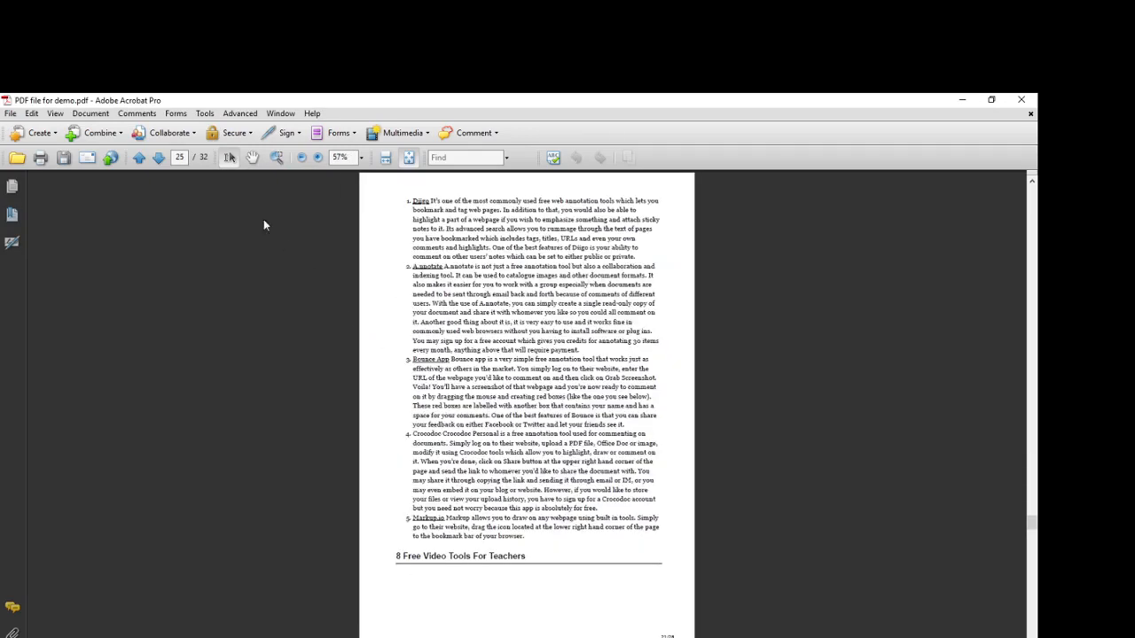
click(91, 114)
mouse_move(114, 182)
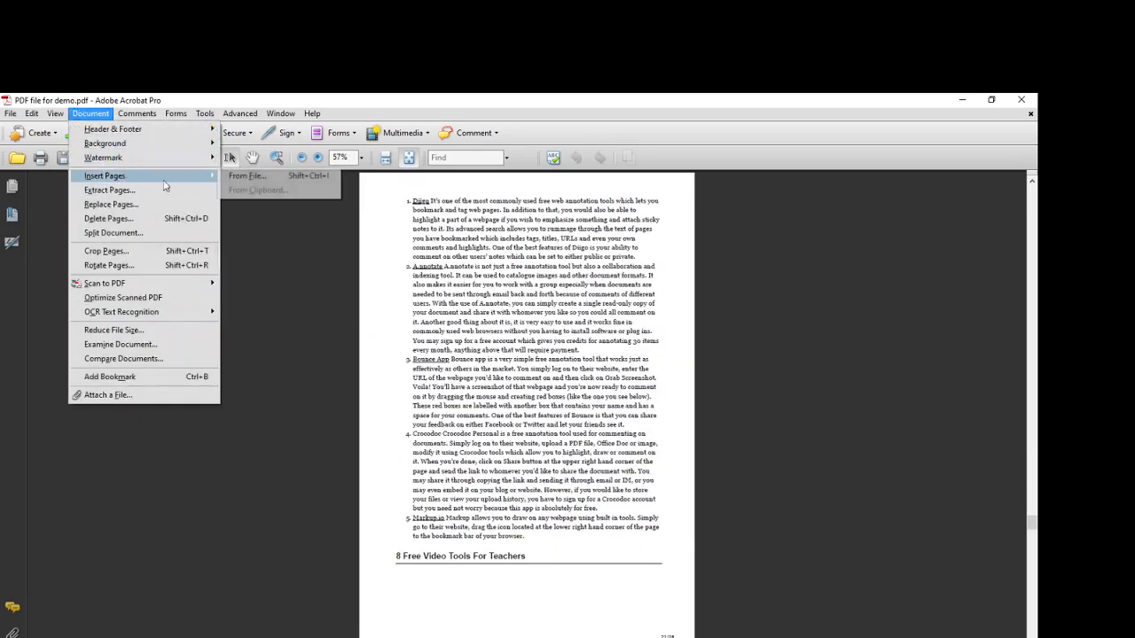
click(234, 182)
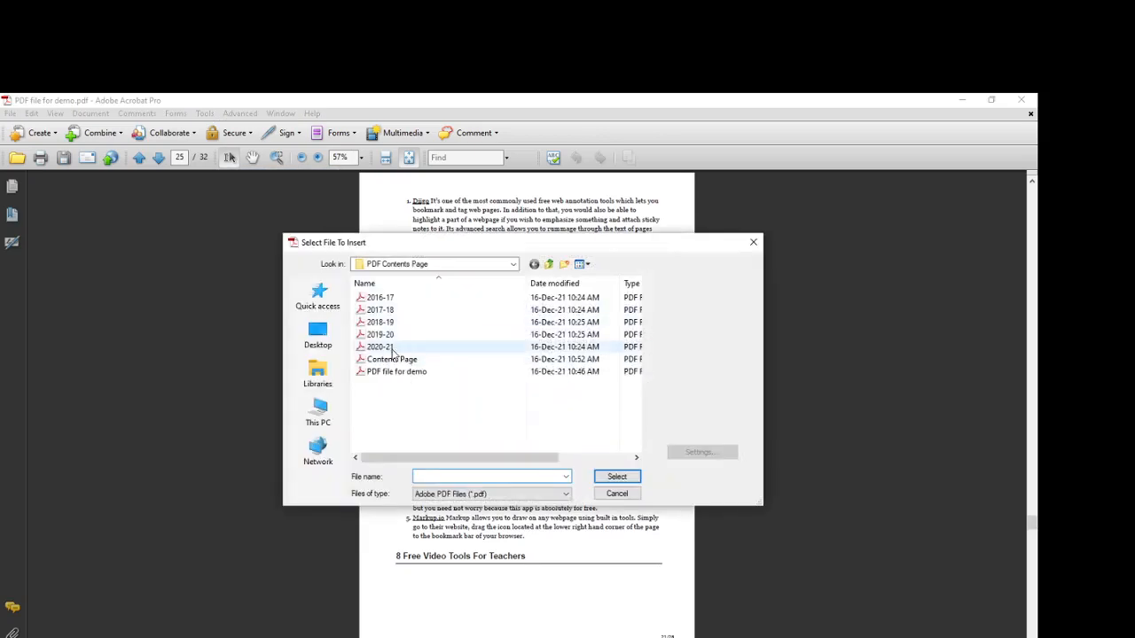
double_click(397, 348)
click(474, 445)
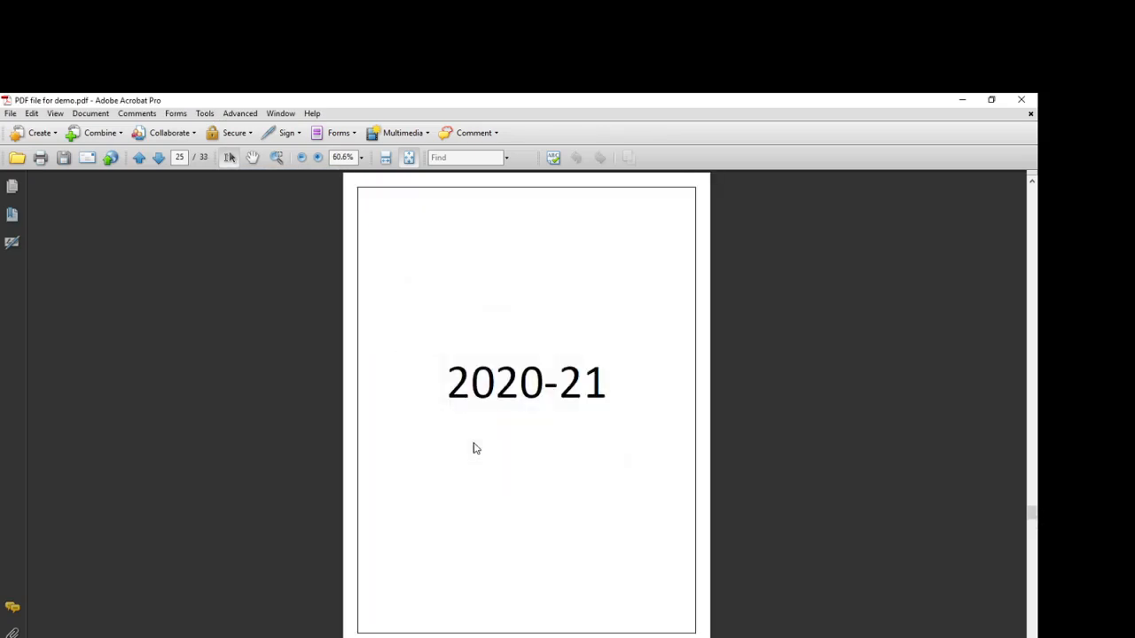
Check the inserted year title pages, return to the first page and save the demo PDF.
scroll(485, 434, up, 12)
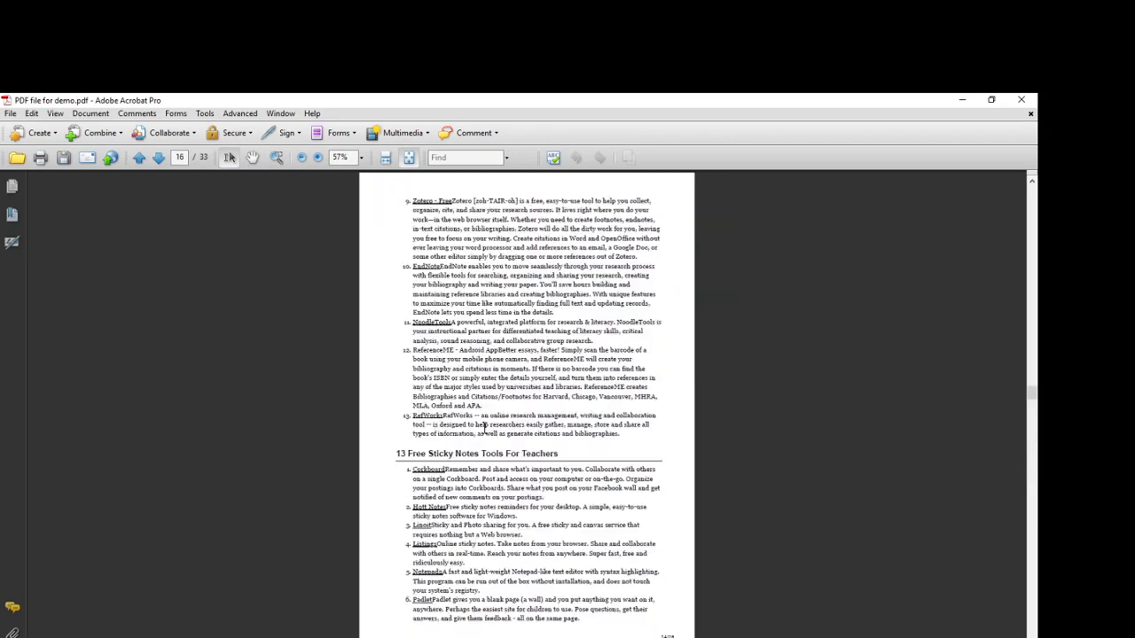
scroll(485, 432, up, 15)
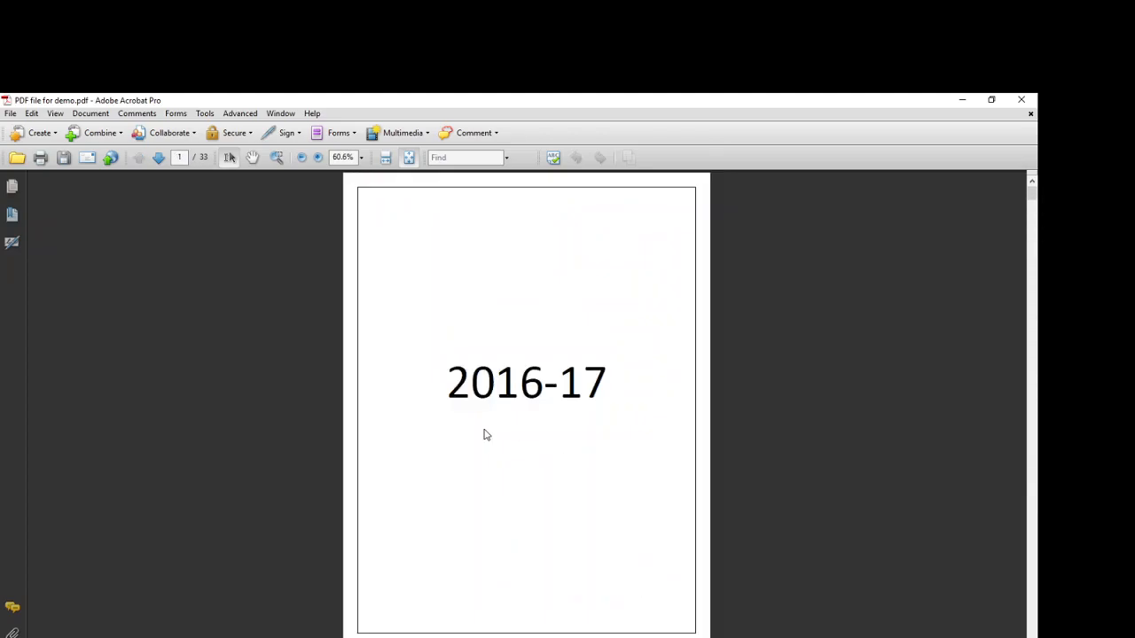
scroll(484, 429, down, 6)
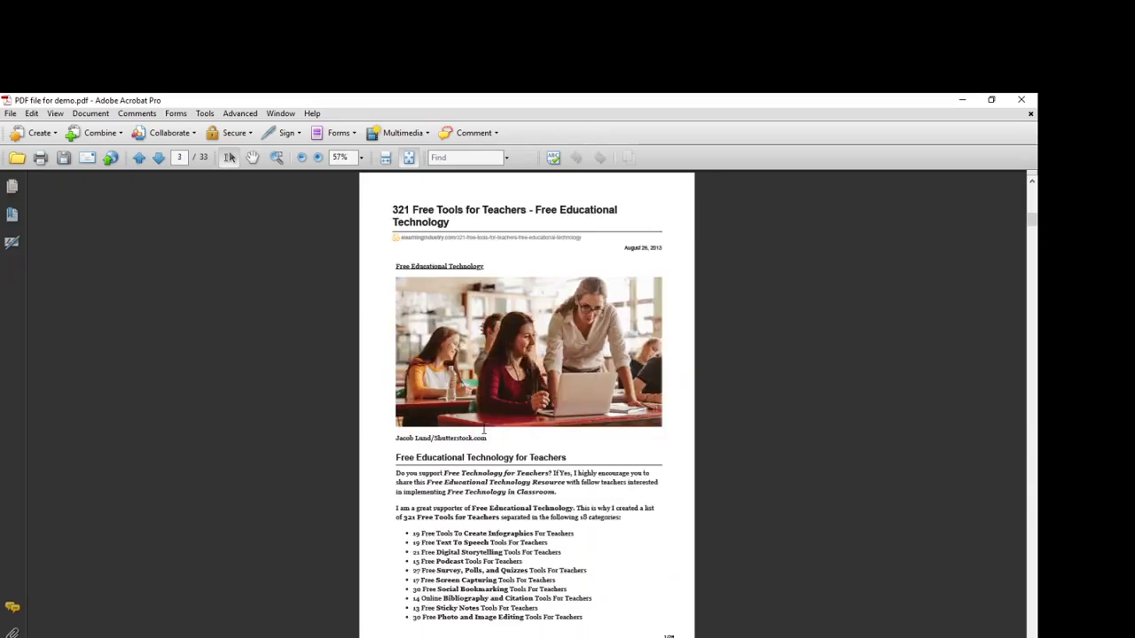
scroll(484, 429, down, 10)
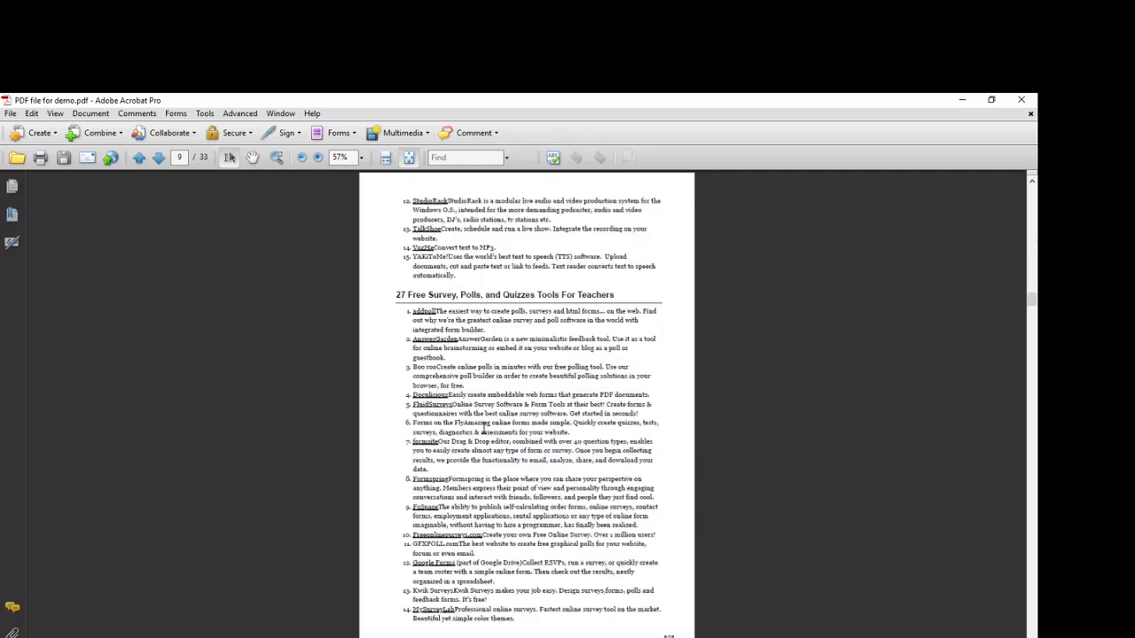
scroll(484, 429, down, 4)
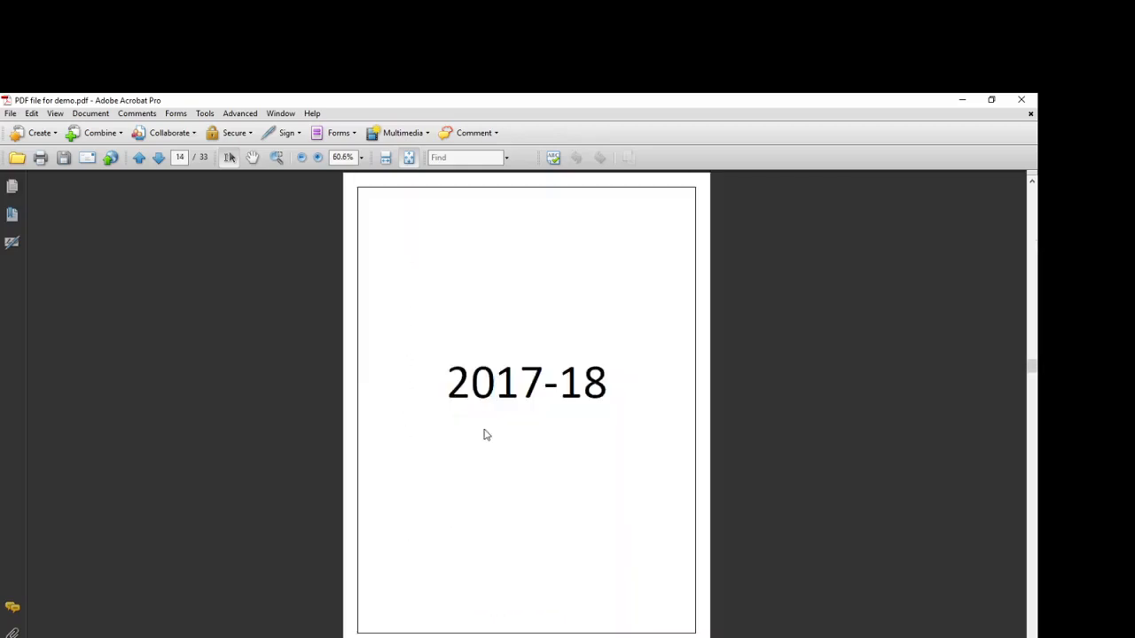
scroll(484, 435, down, 6)
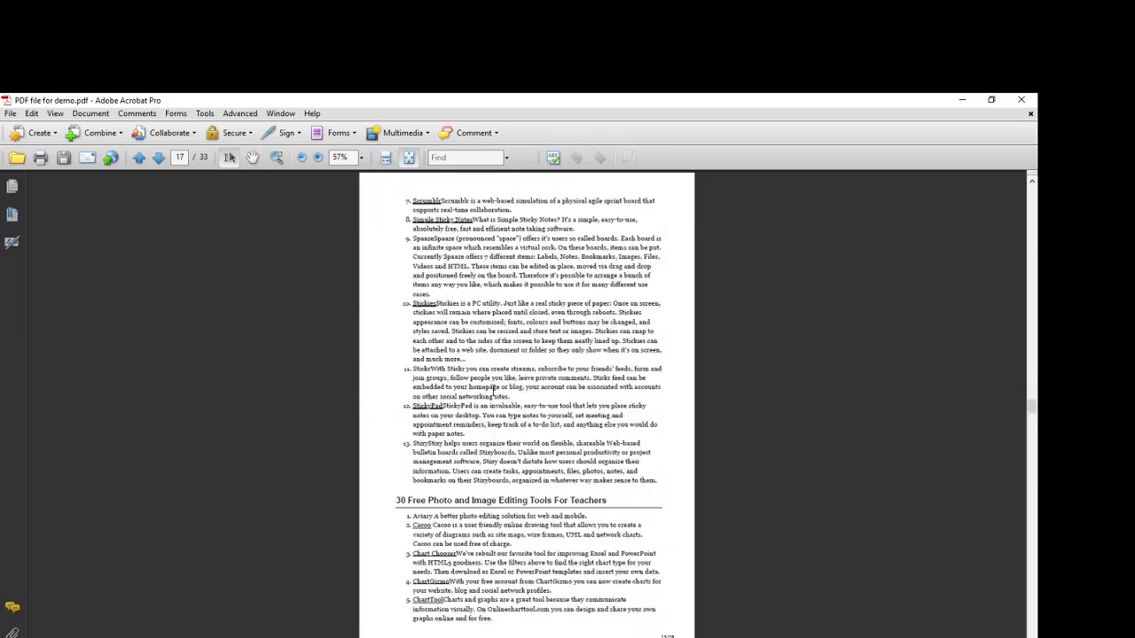
key(Home)
click(66, 163)
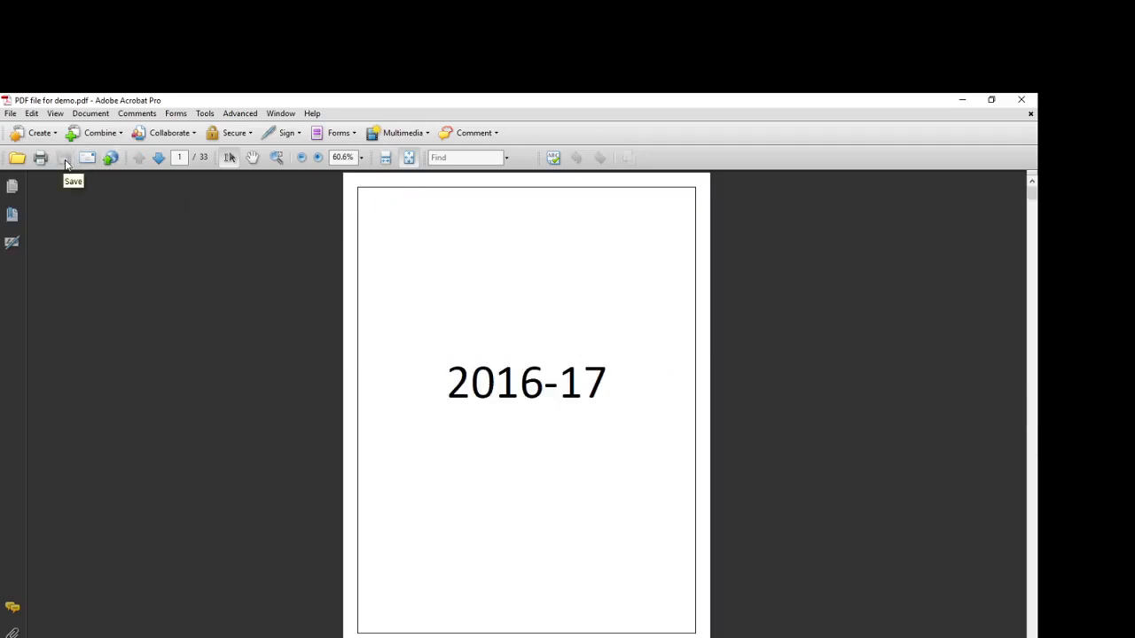
Insert Contents Page.pdf before the first page of the demo PDF and save the file.
click(90, 113)
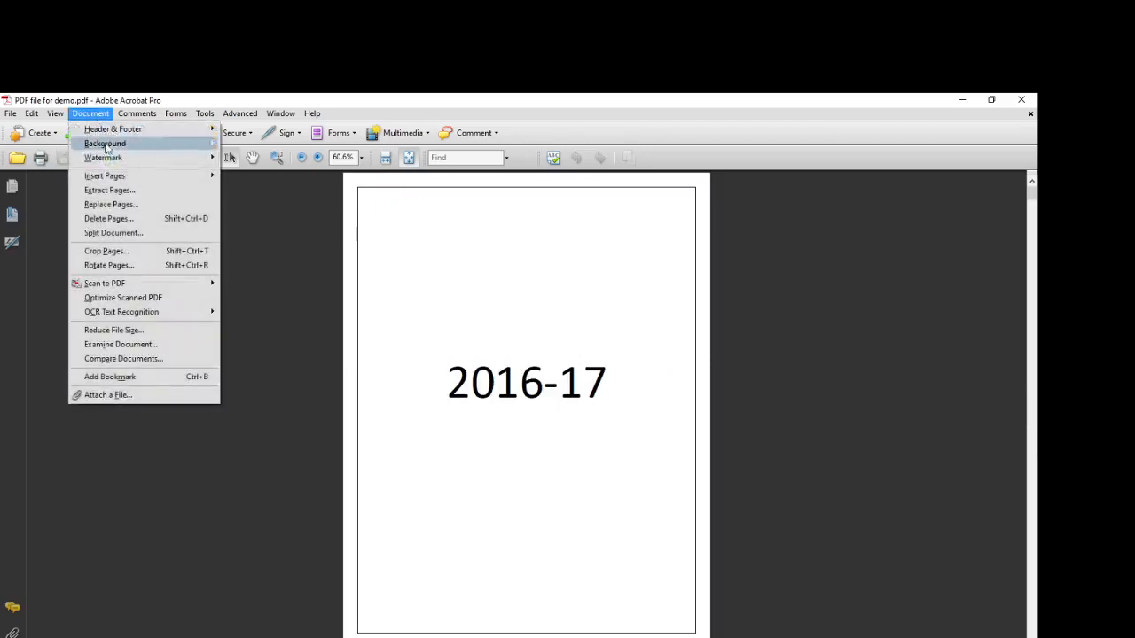
mouse_move(137, 176)
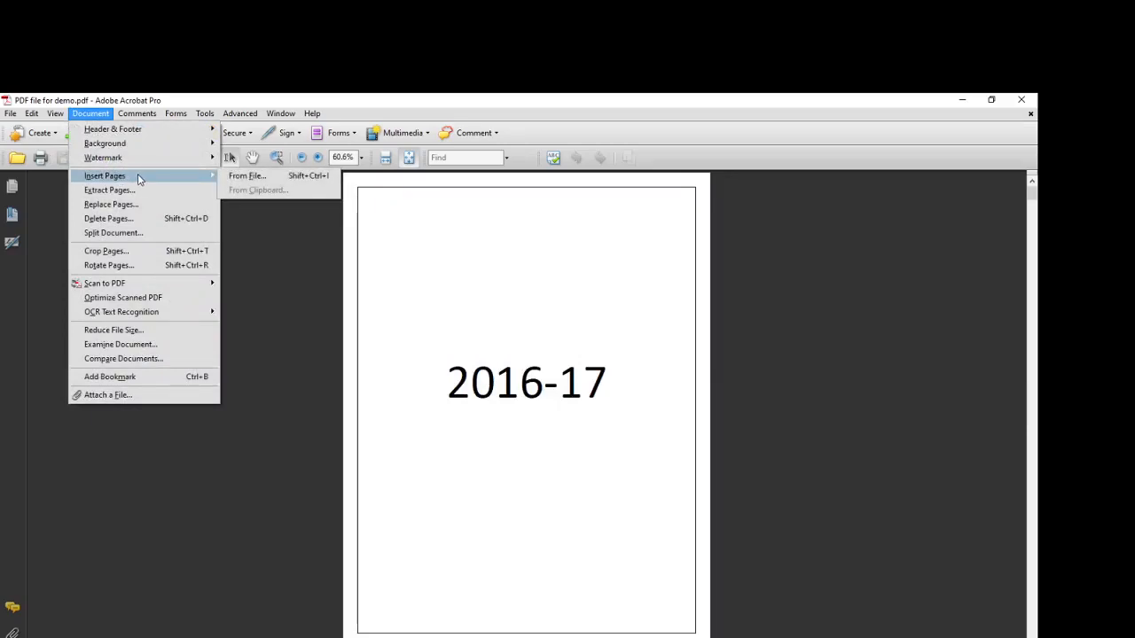
click(280, 177)
click(413, 360)
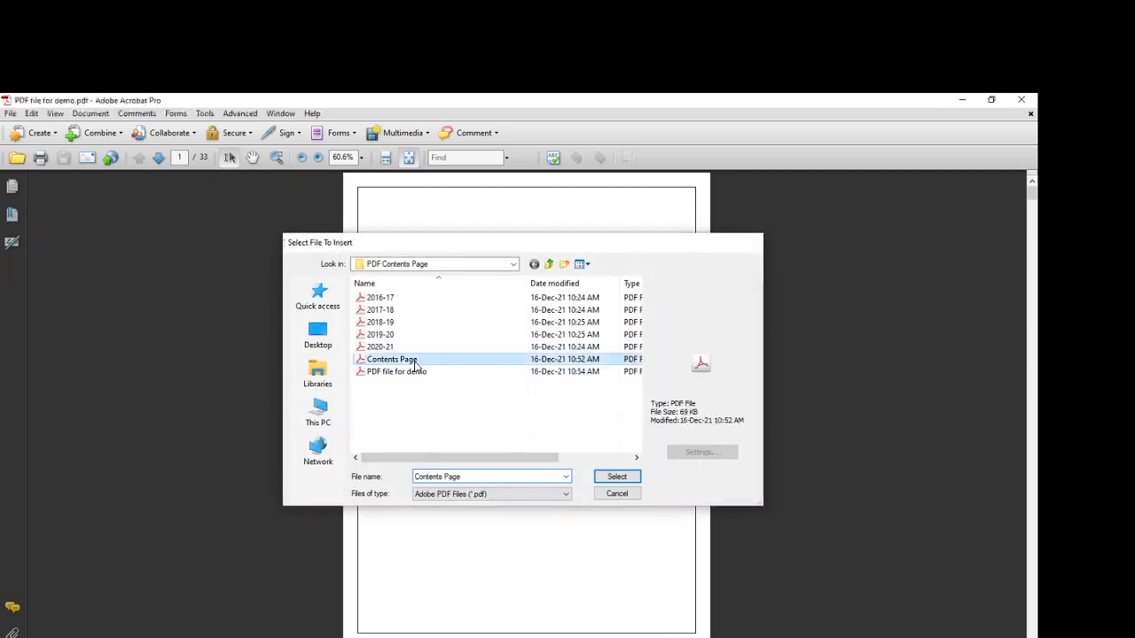
double_click(413, 360)
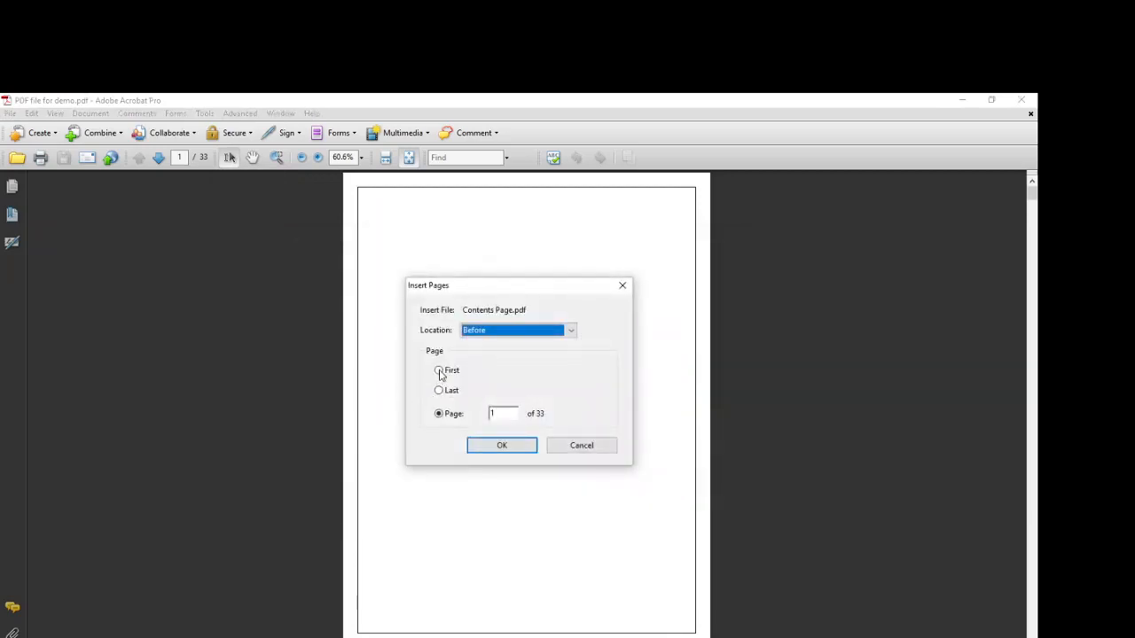
click(439, 371)
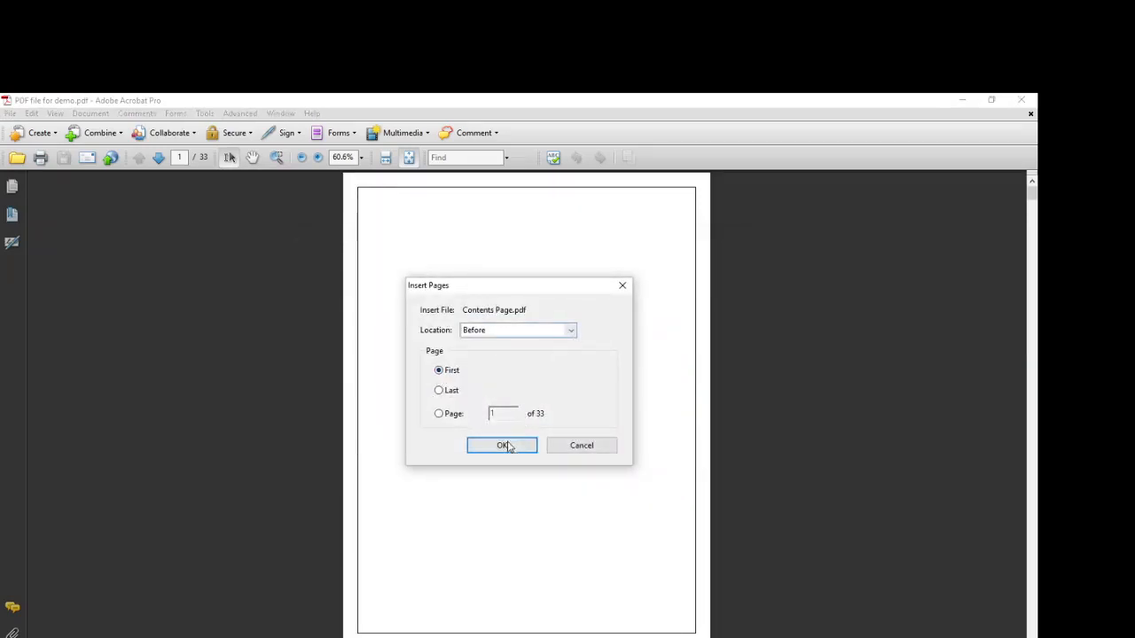
click(502, 445)
scroll(507, 451, down, 1)
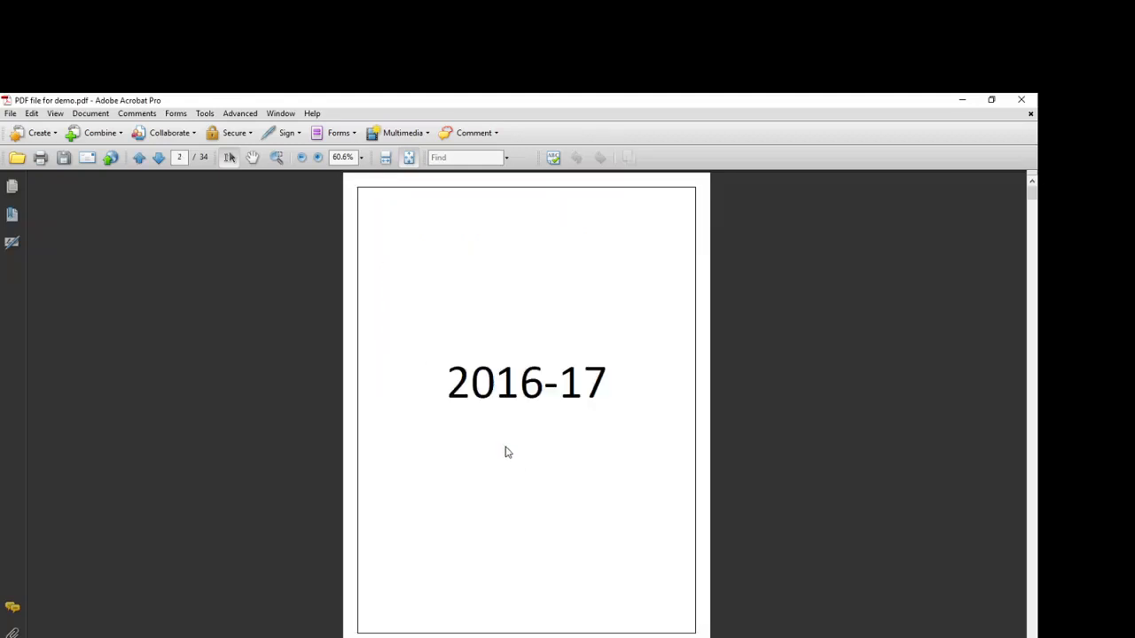
scroll(507, 451, up, 1)
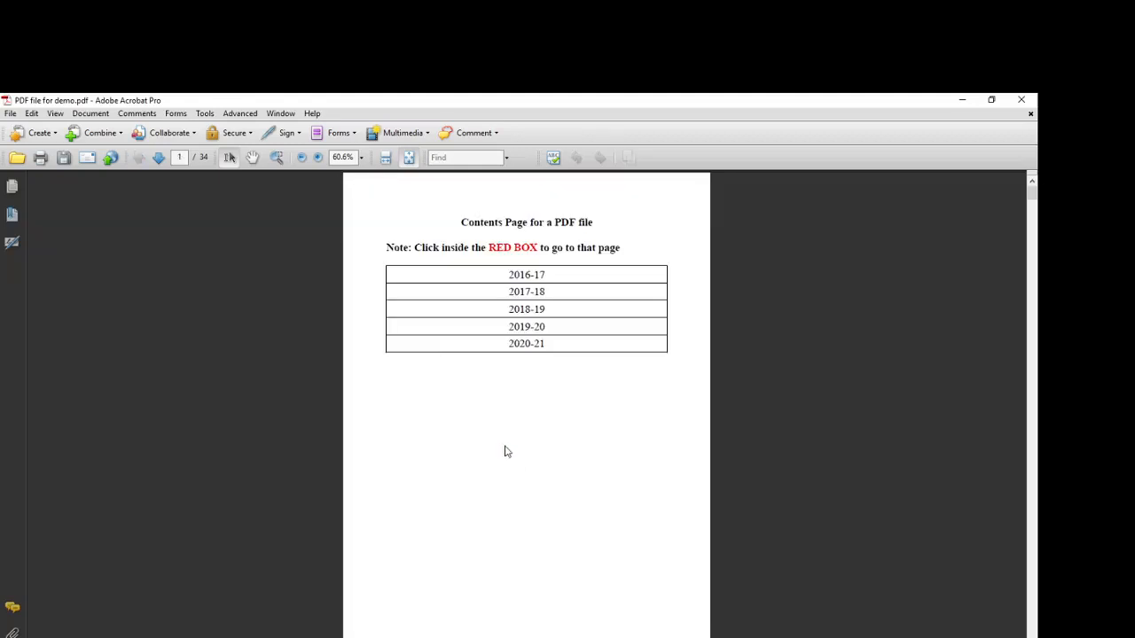
click(70, 164)
Draw a link box around the 2016-17 contents entry with the Link Tool, as a visible rectangle that goes to a page view.
scroll(568, 468, up, 1)
scroll(568, 468, up, 1)
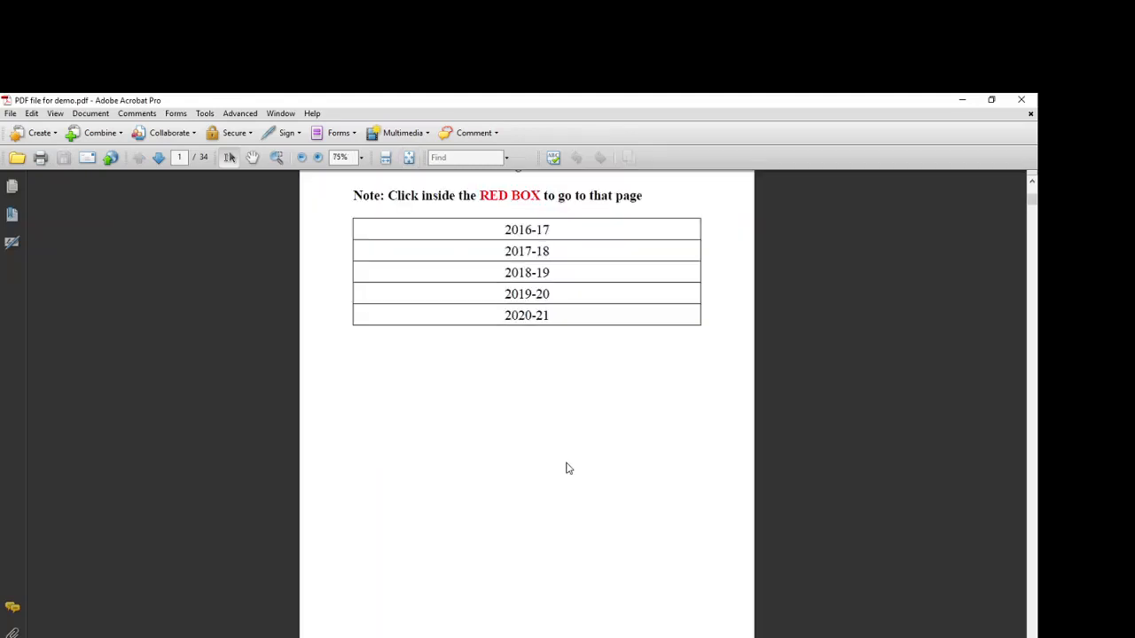
scroll(568, 469, up, 1)
scroll(569, 468, up, 1)
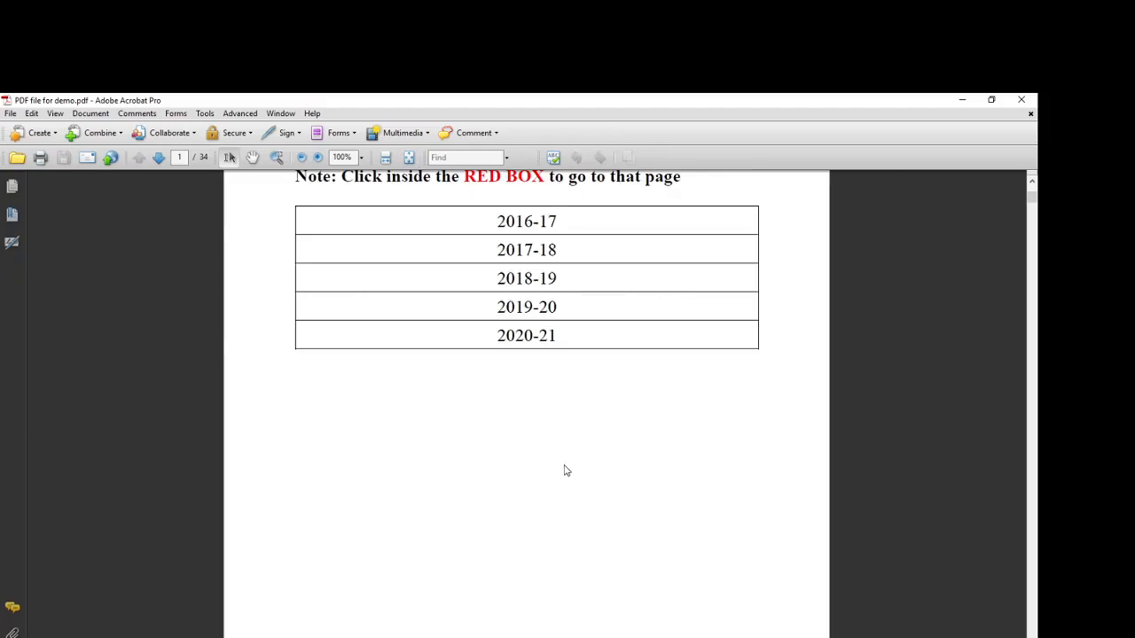
scroll(564, 468, up, 2)
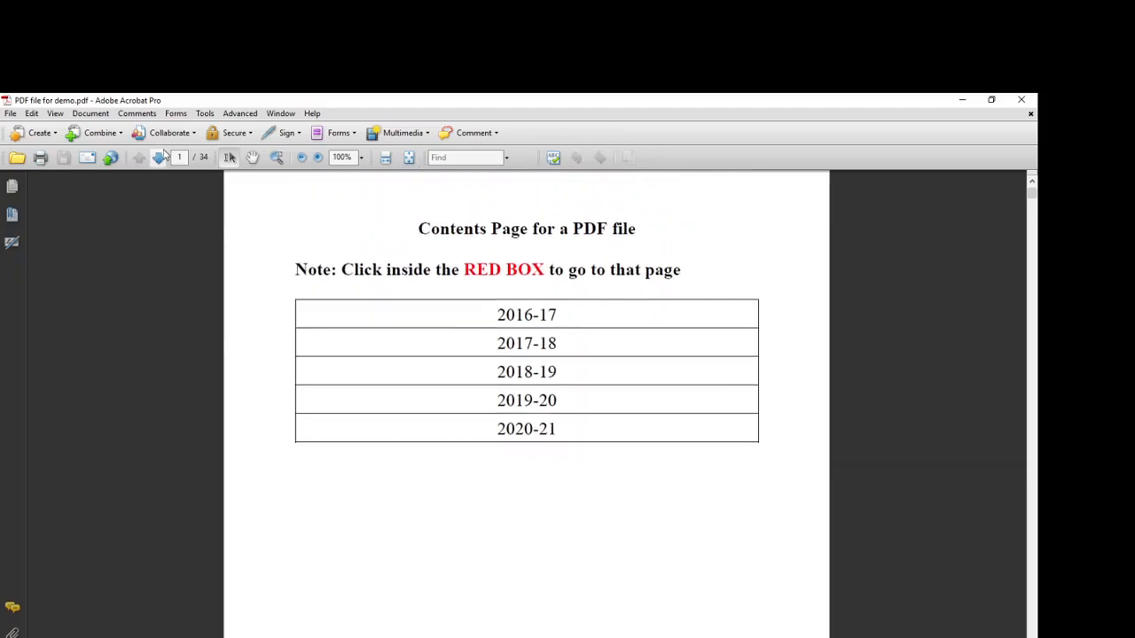
click(205, 116)
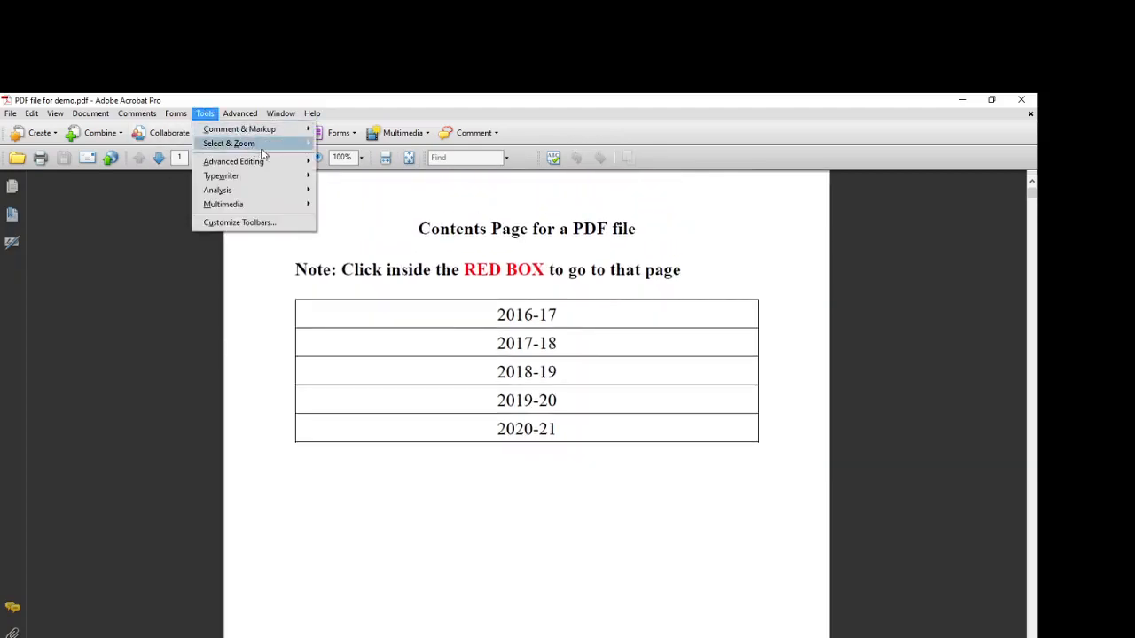
mouse_move(271, 162)
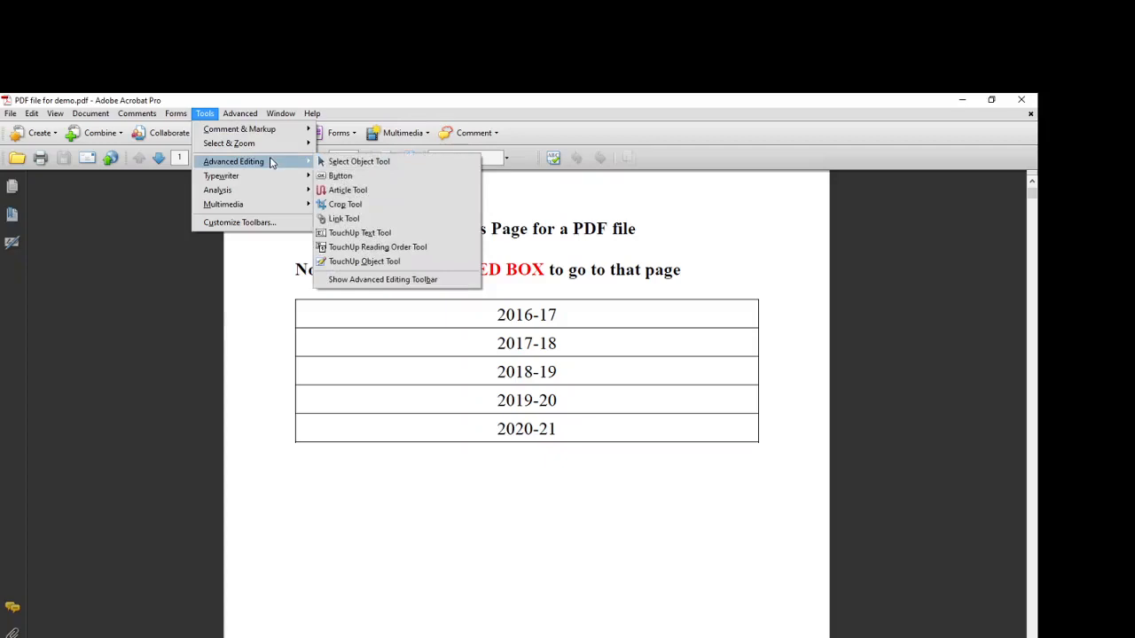
click(367, 218)
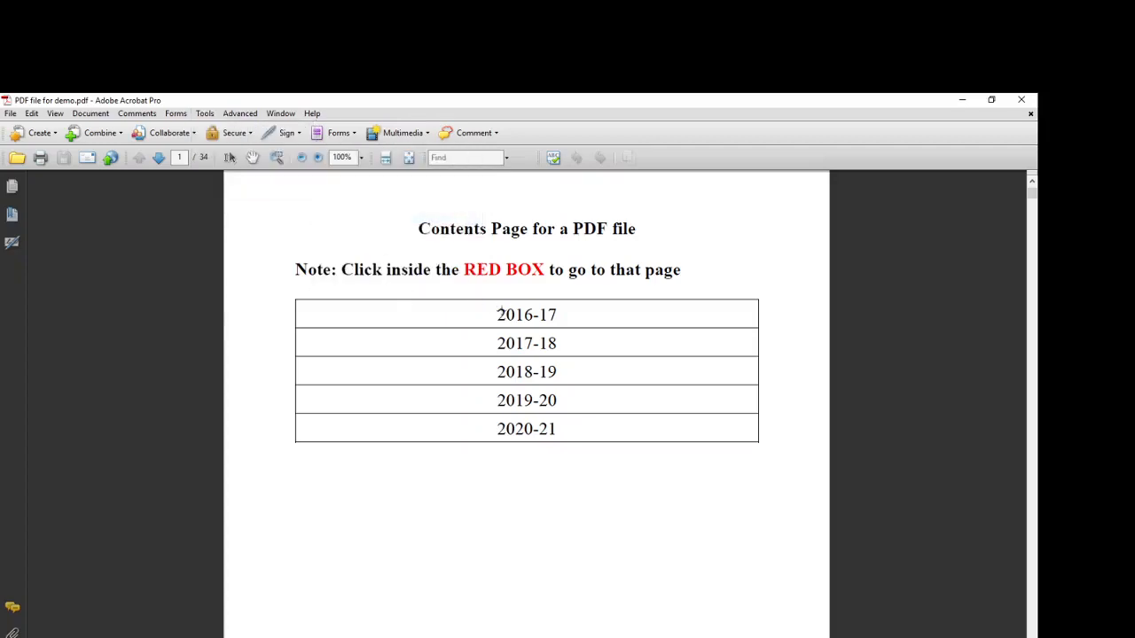
drag(488, 303, 562, 325)
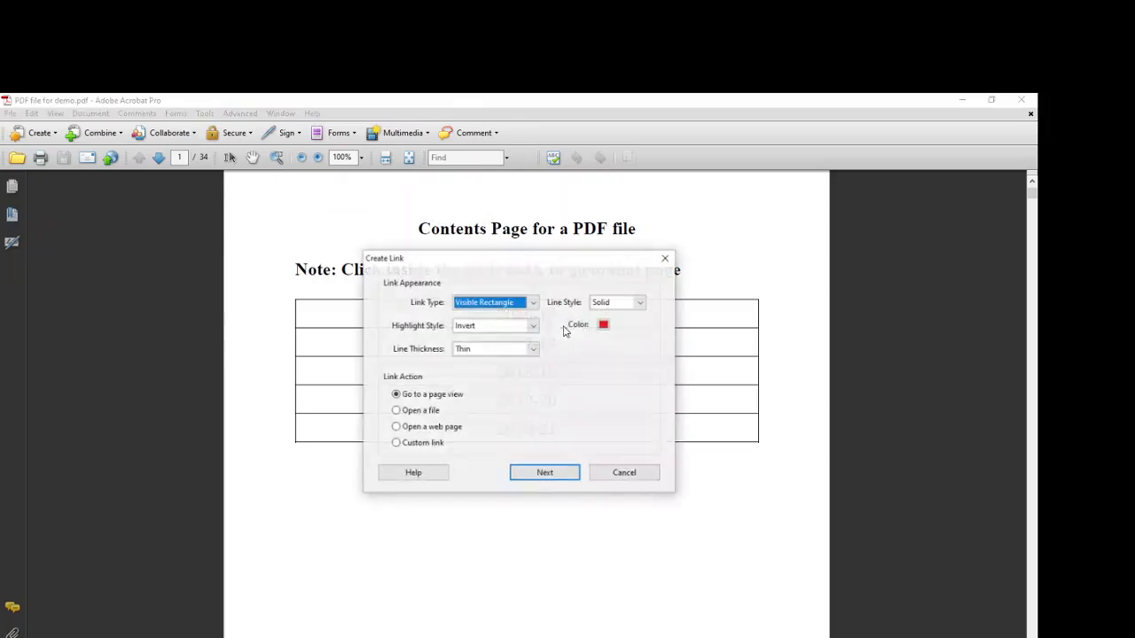
click(533, 303)
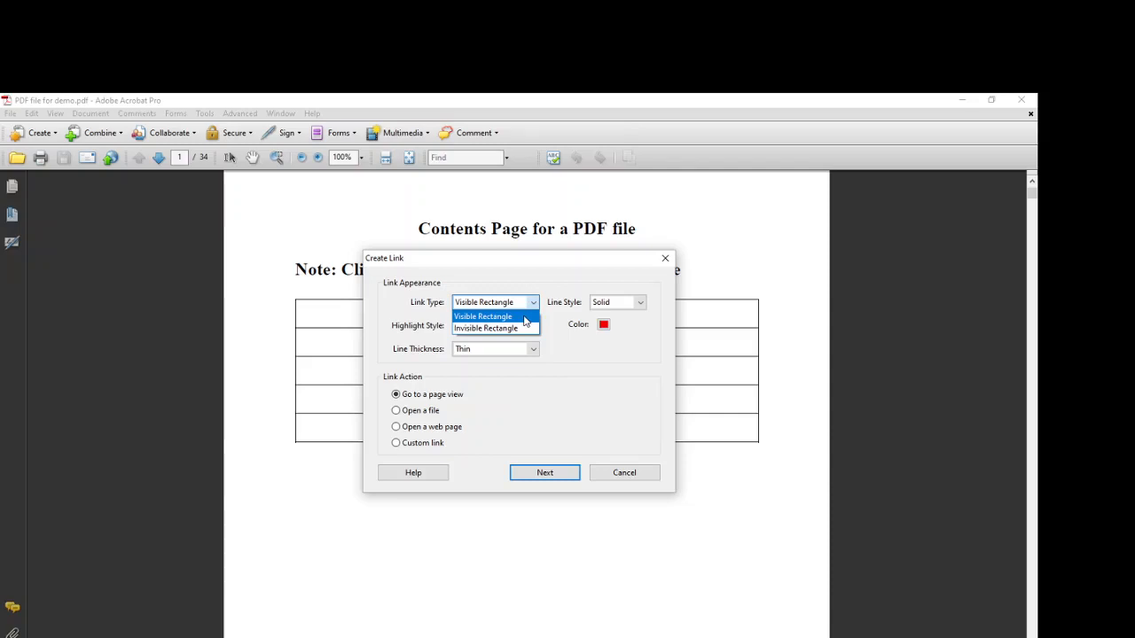
click(524, 320)
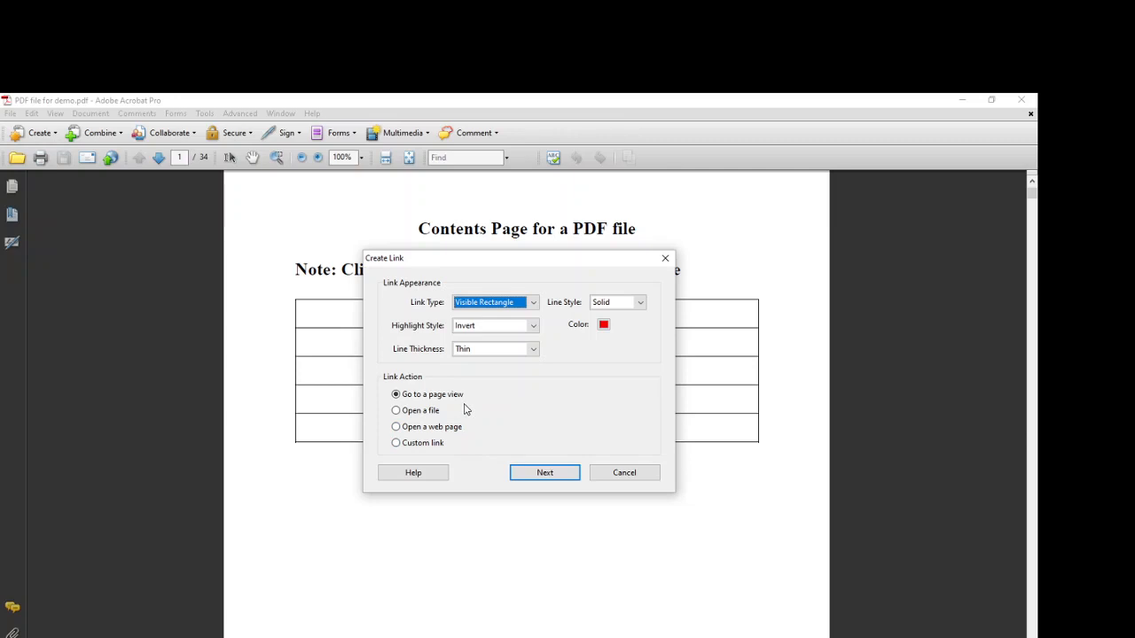
click(532, 473)
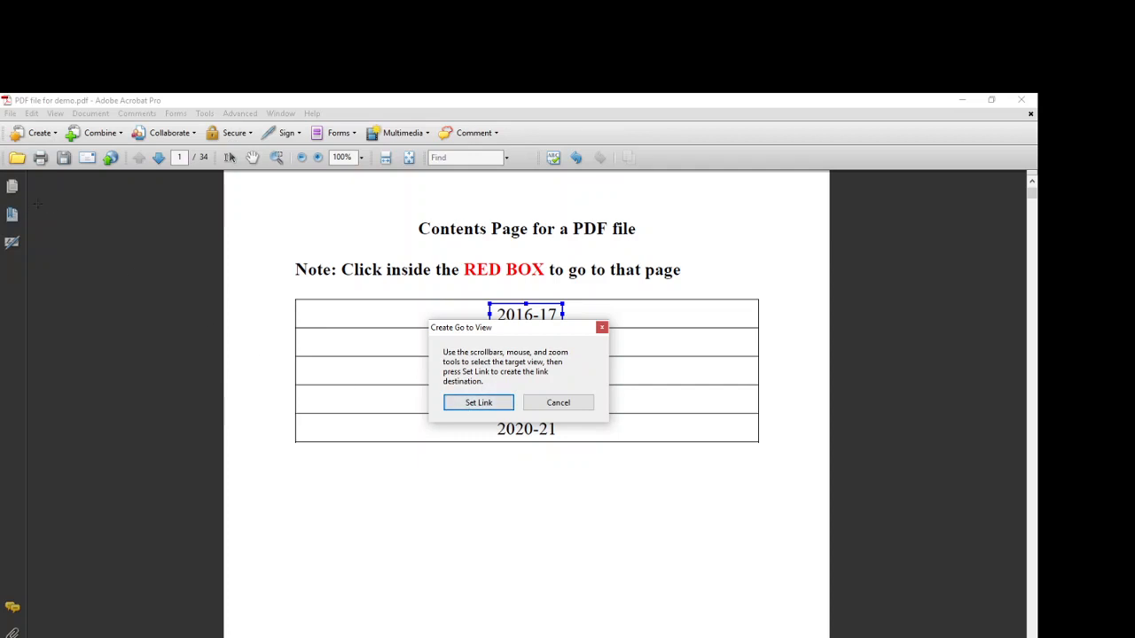
Set the 2016-17 link's destination to the 2016-17 title page on page 2.
click(11, 187)
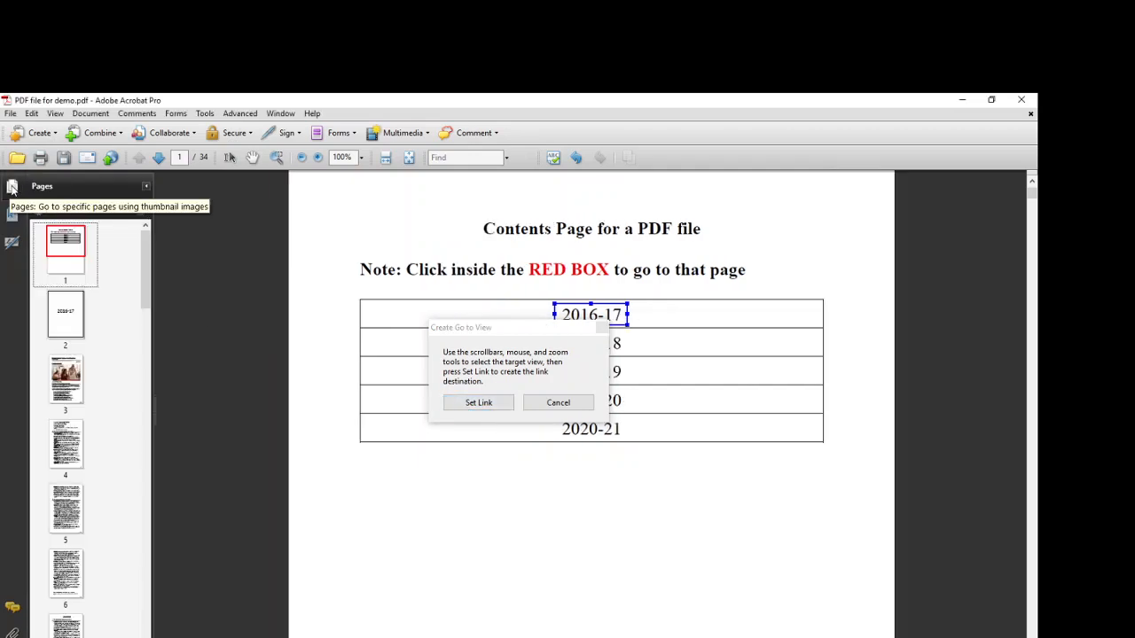
click(64, 323)
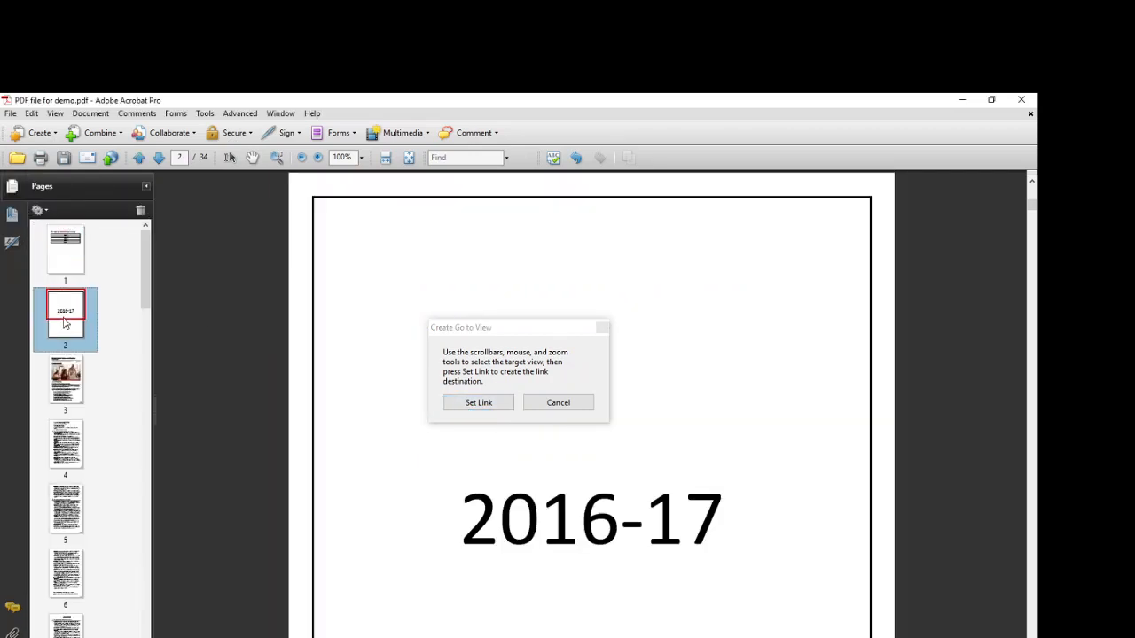
click(478, 404)
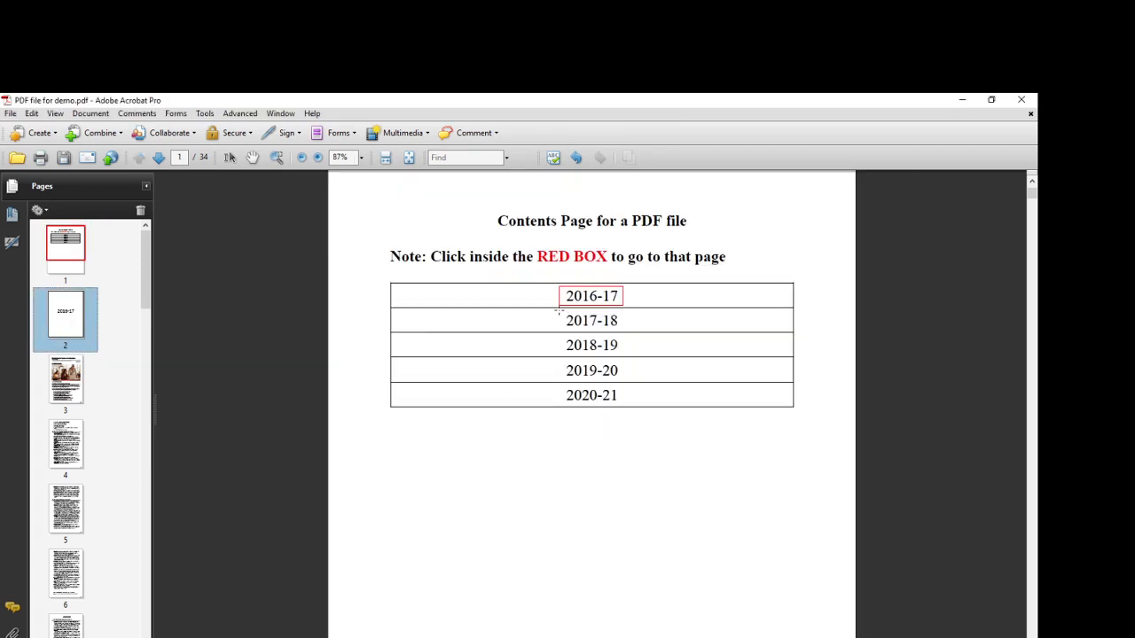
Create a visible-rectangle link around the 2017-18 contents entry that goes to its title page on page 15.
drag(559, 310, 624, 335)
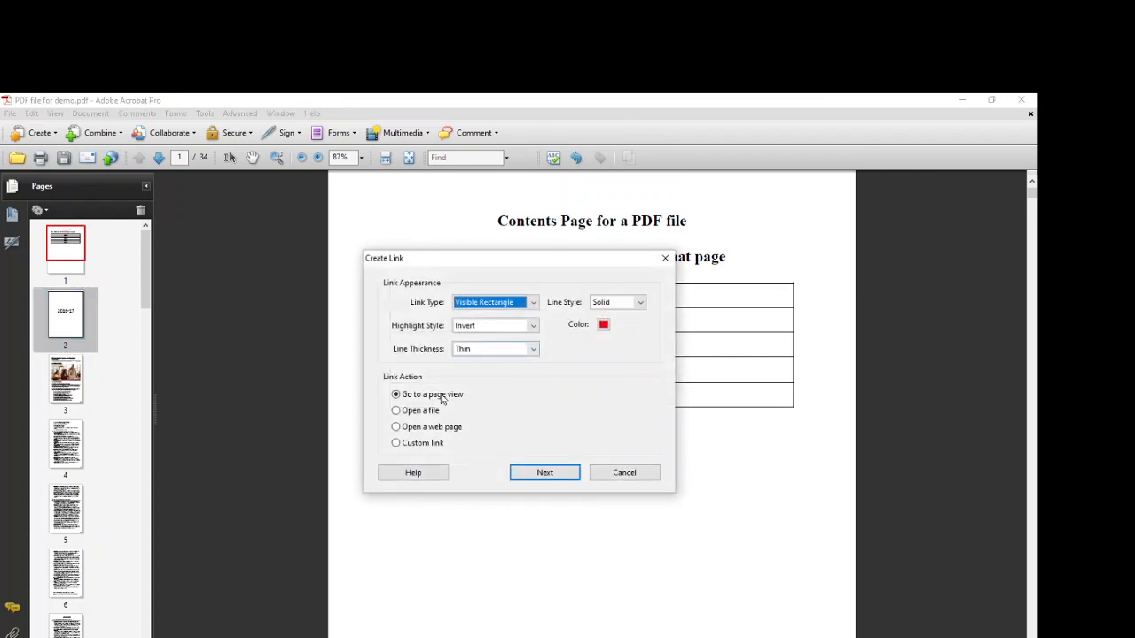
click(533, 472)
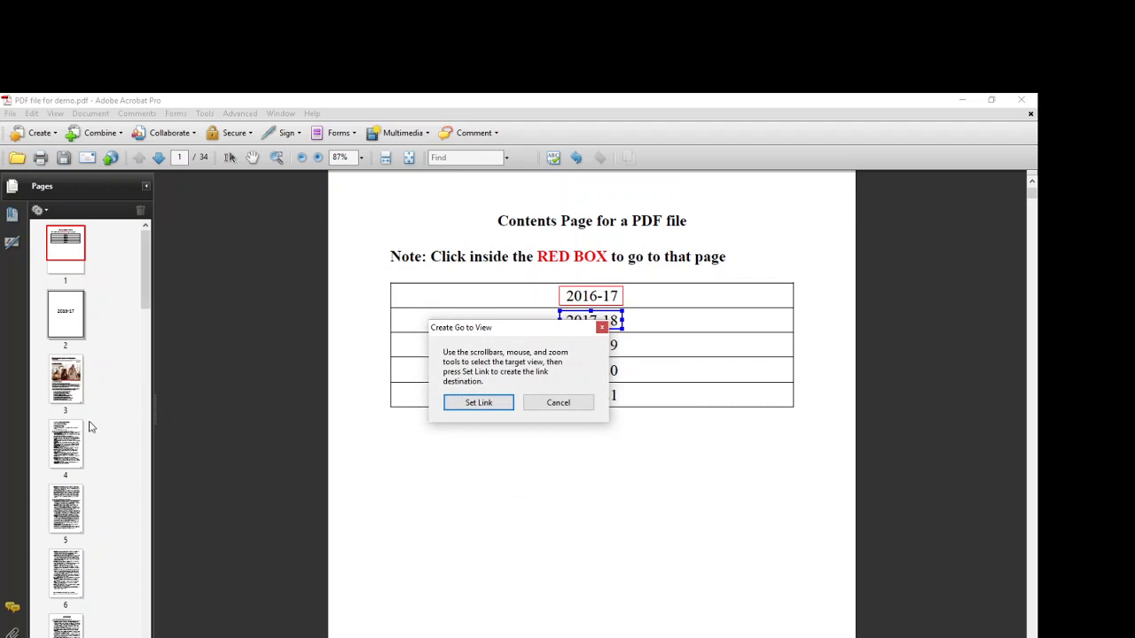
scroll(79, 434, down, 5)
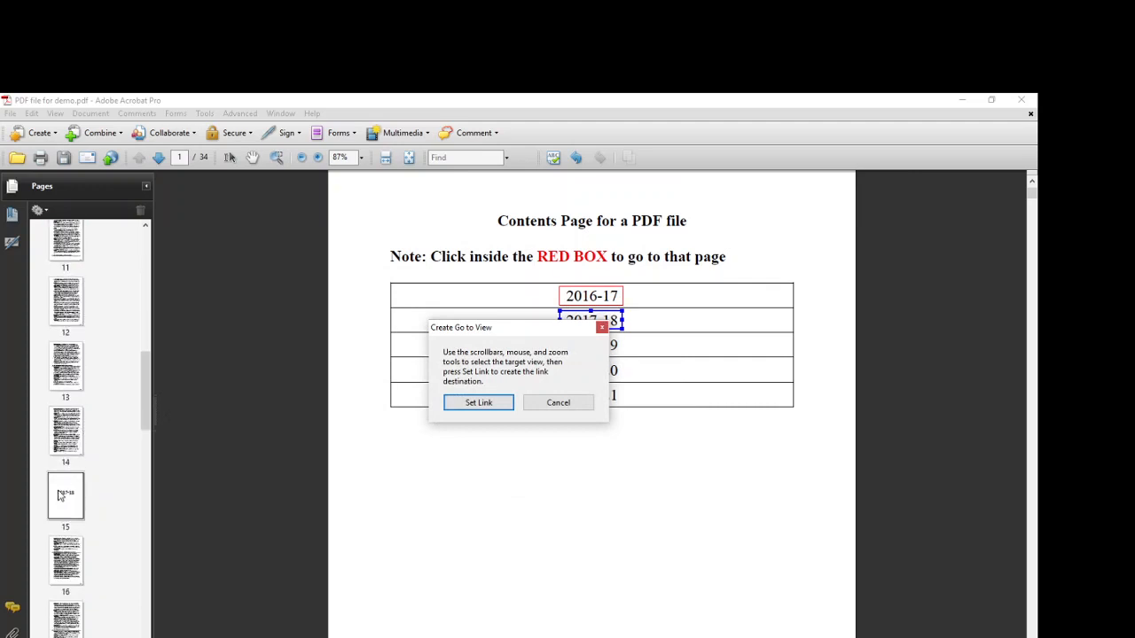
click(61, 496)
click(453, 401)
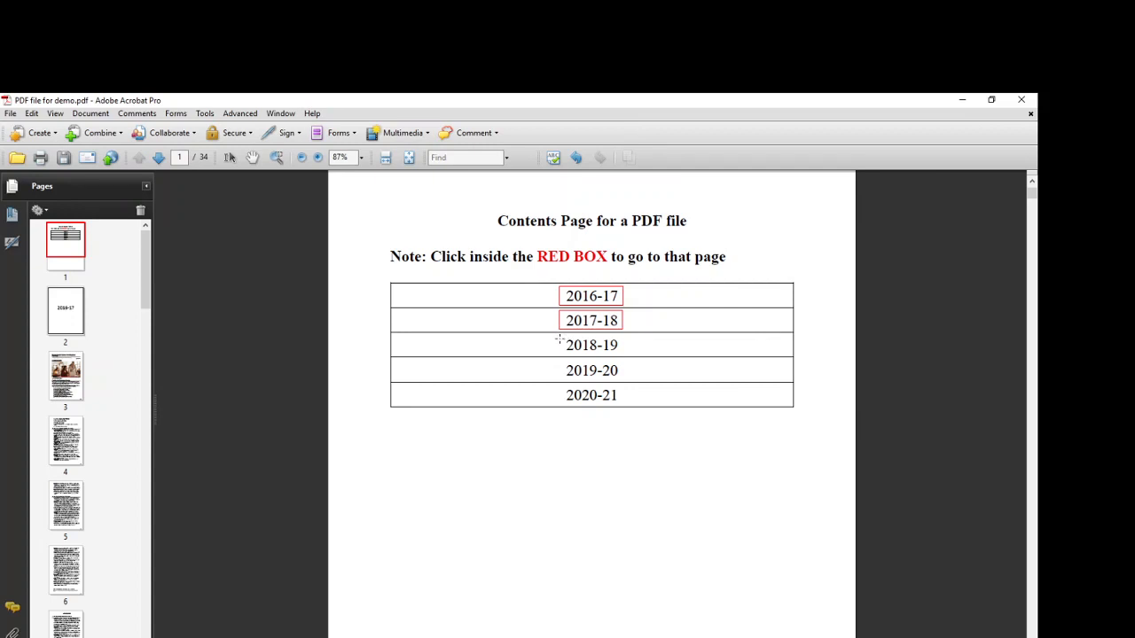
Create a visible-rectangle link around the 2018-19 contents entry that goes to its title page on page 19.
drag(558, 337, 620, 356)
click(526, 470)
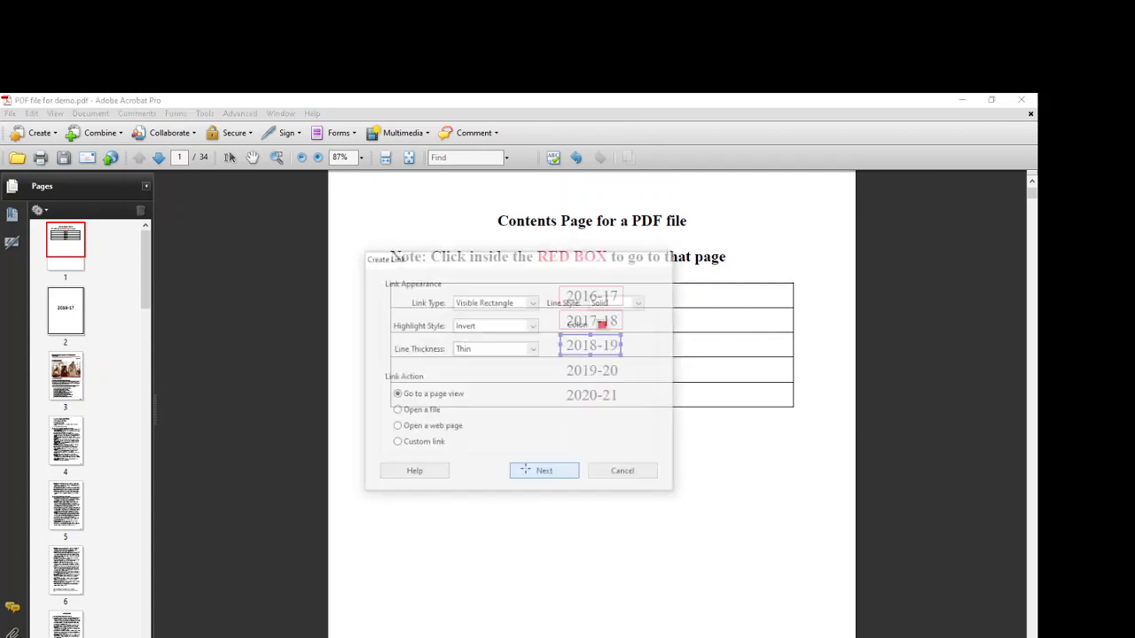
scroll(76, 430, down, 10)
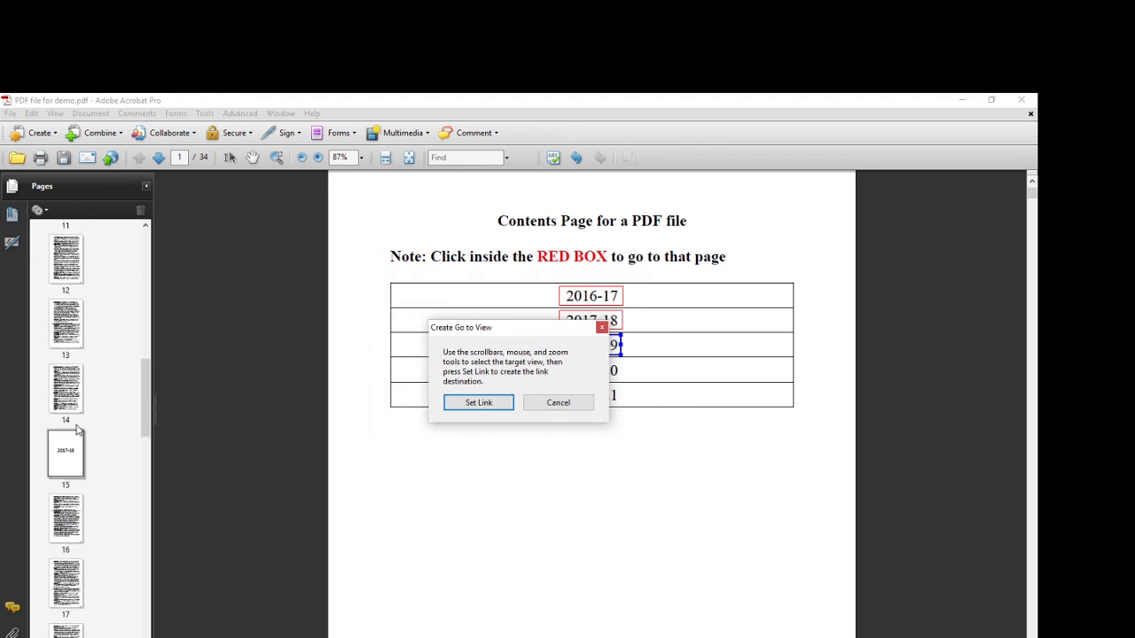
scroll(67, 458, down, 3)
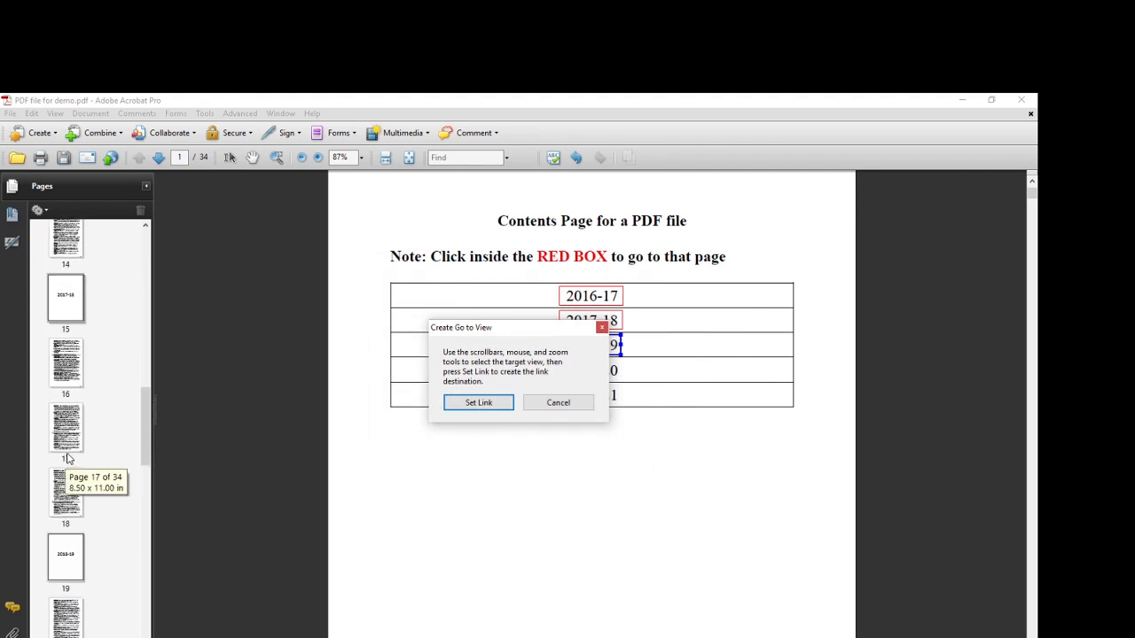
scroll(68, 457, down, 1)
click(69, 475)
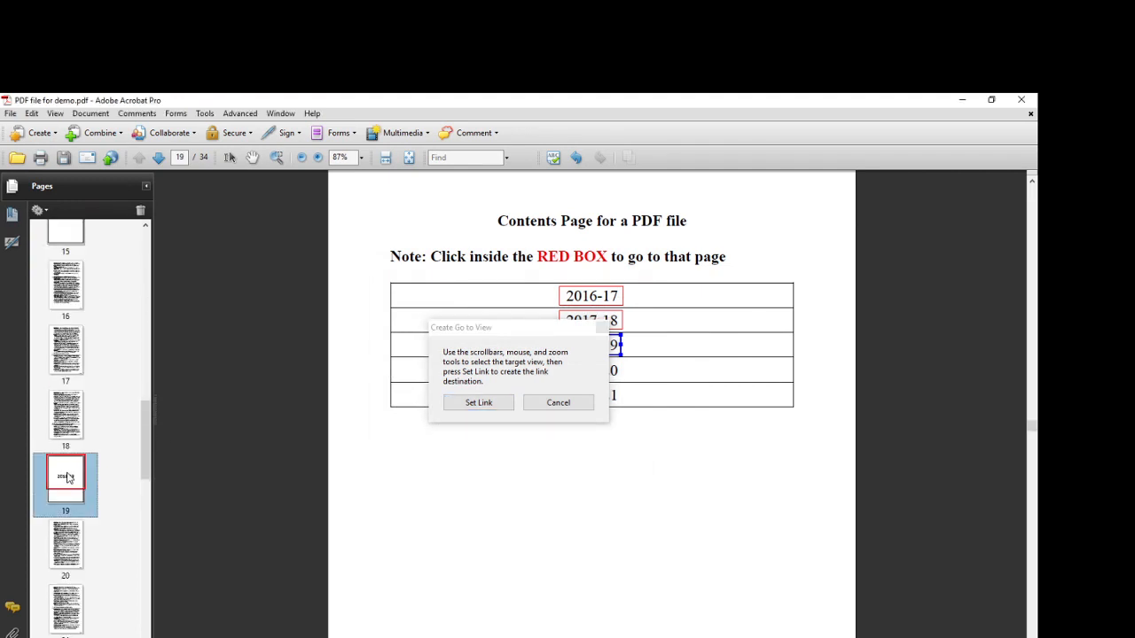
click(468, 401)
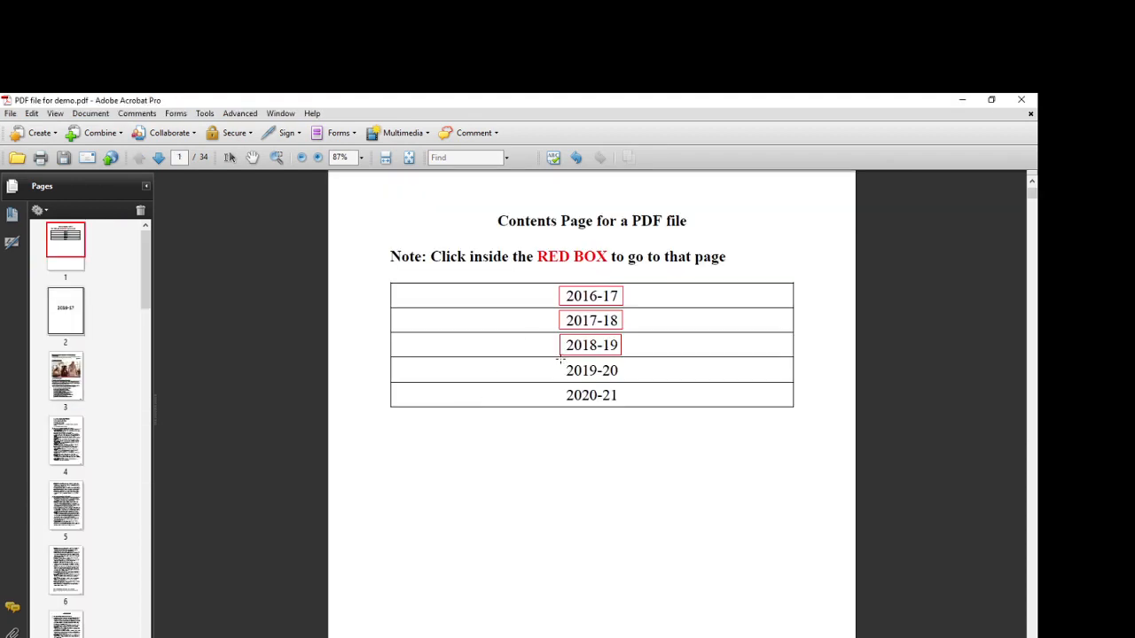
Create a visible-rectangle link around the 2019-20 contents entry that goes to its title page on page 22.
drag(562, 359, 625, 383)
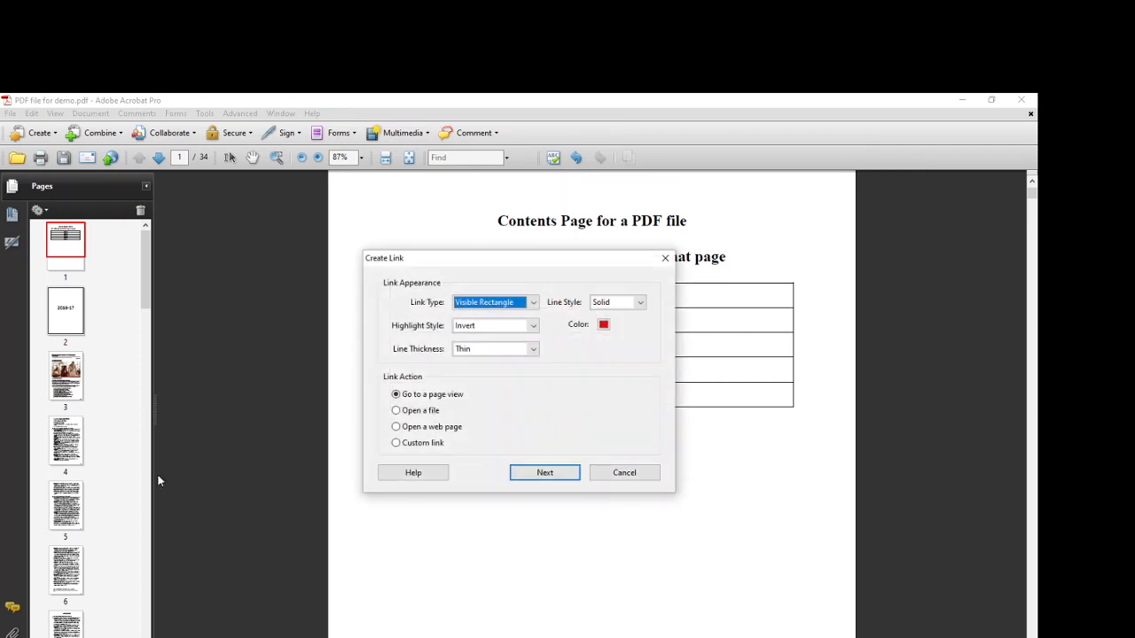
click(514, 473)
scroll(75, 459, down, 10)
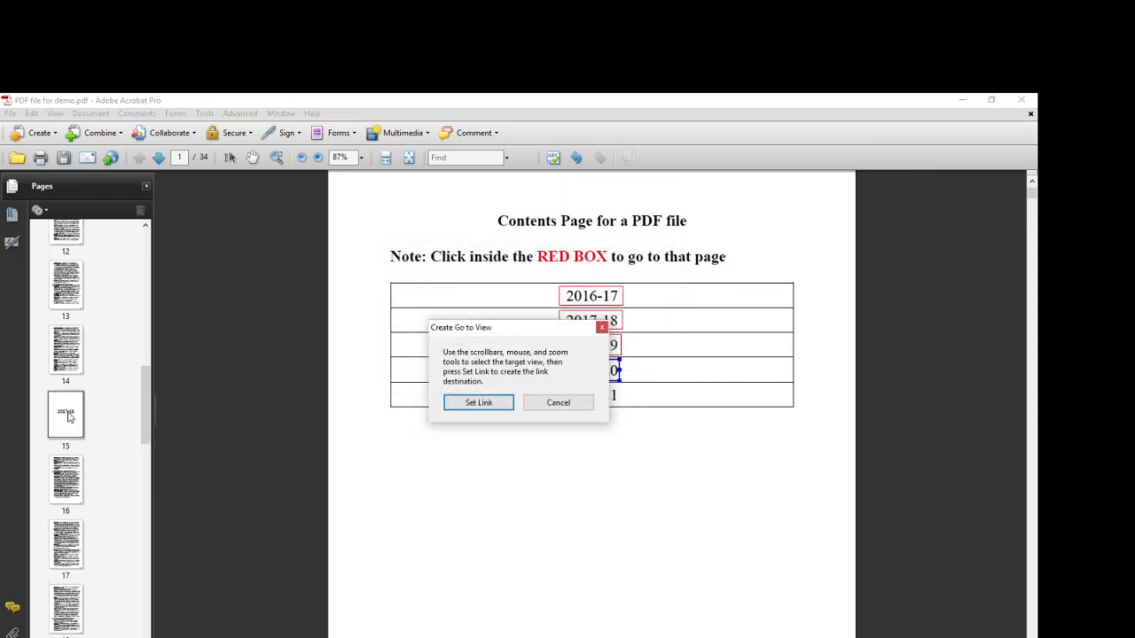
scroll(69, 418, down, 4)
click(75, 417)
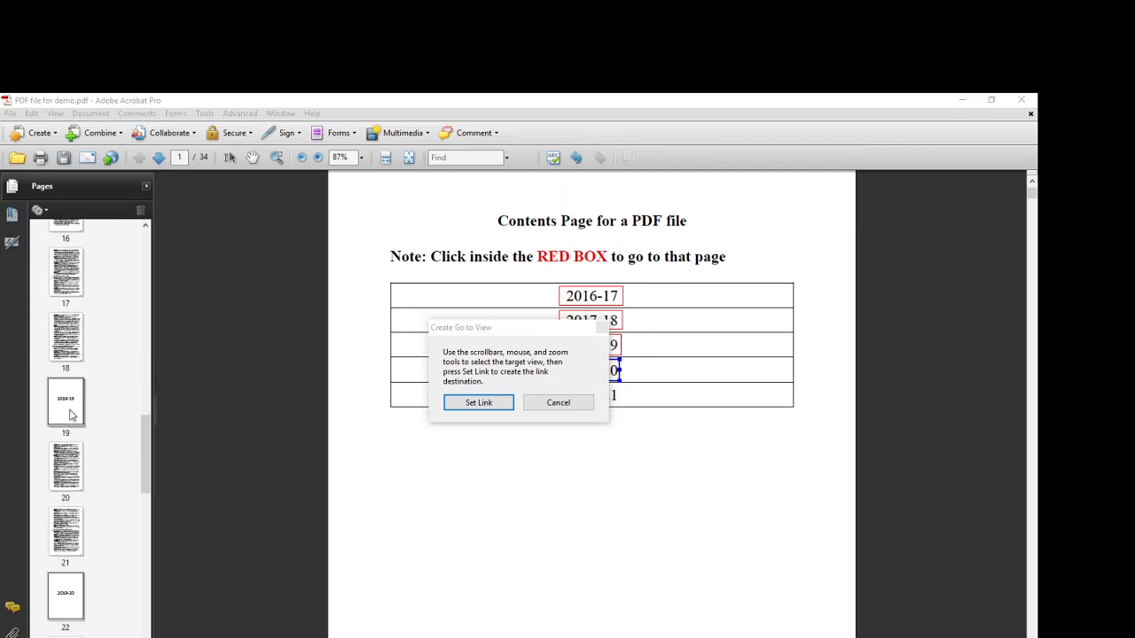
click(60, 592)
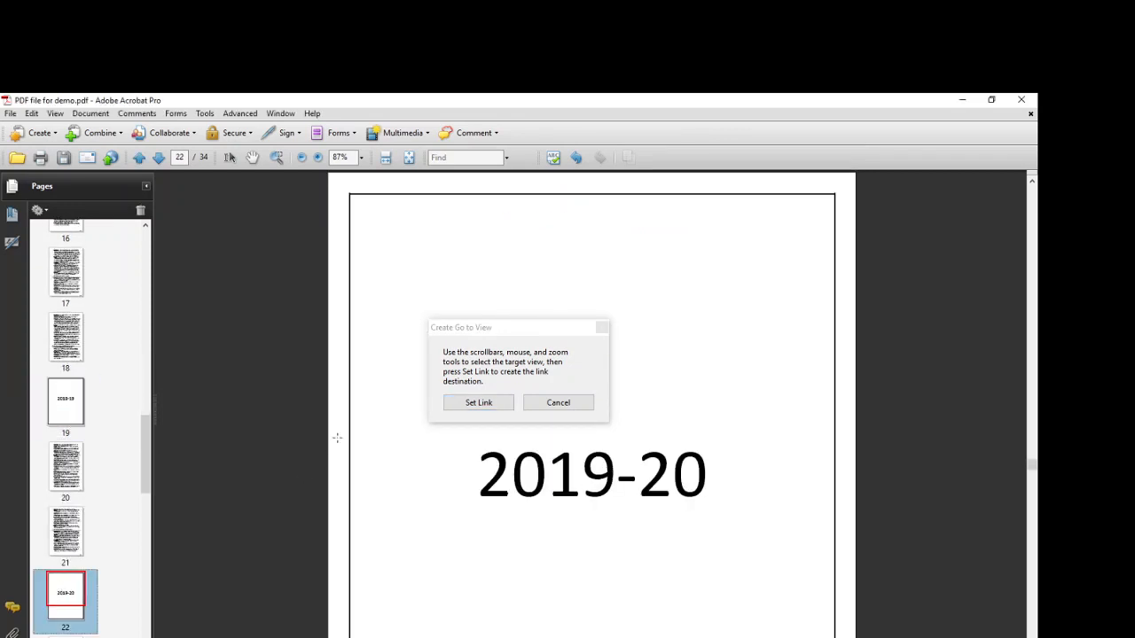
click(446, 405)
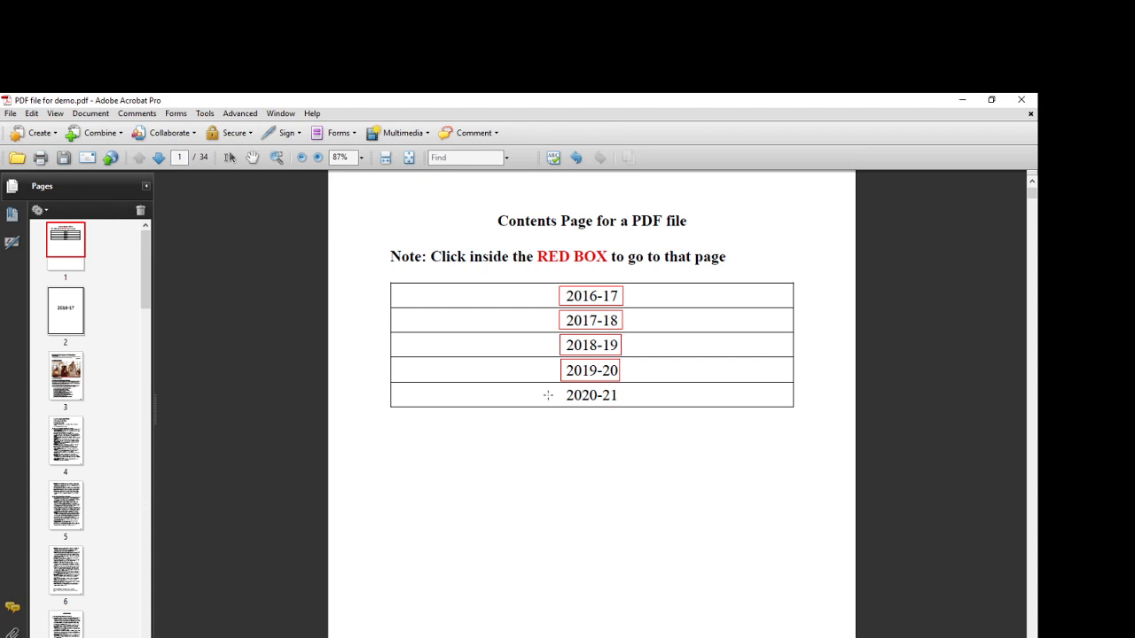
Create a visible-rectangle link around the 2020-21 contents entry that goes to its title page on page 26, and save the PDF.
drag(560, 389, 620, 406)
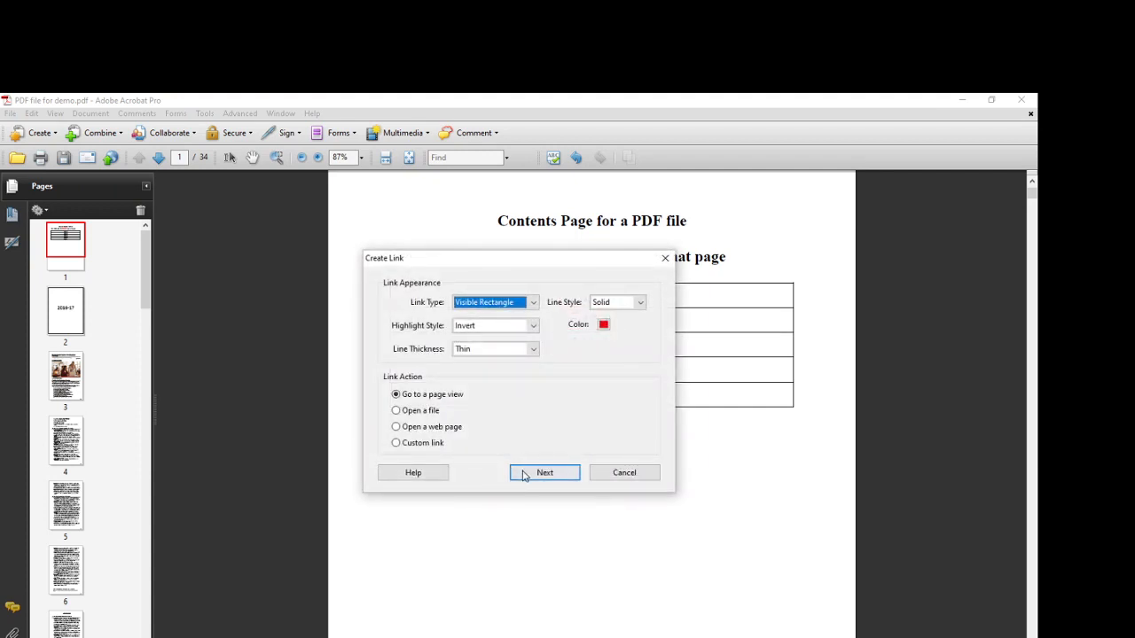
click(523, 472)
scroll(89, 470, down, 10)
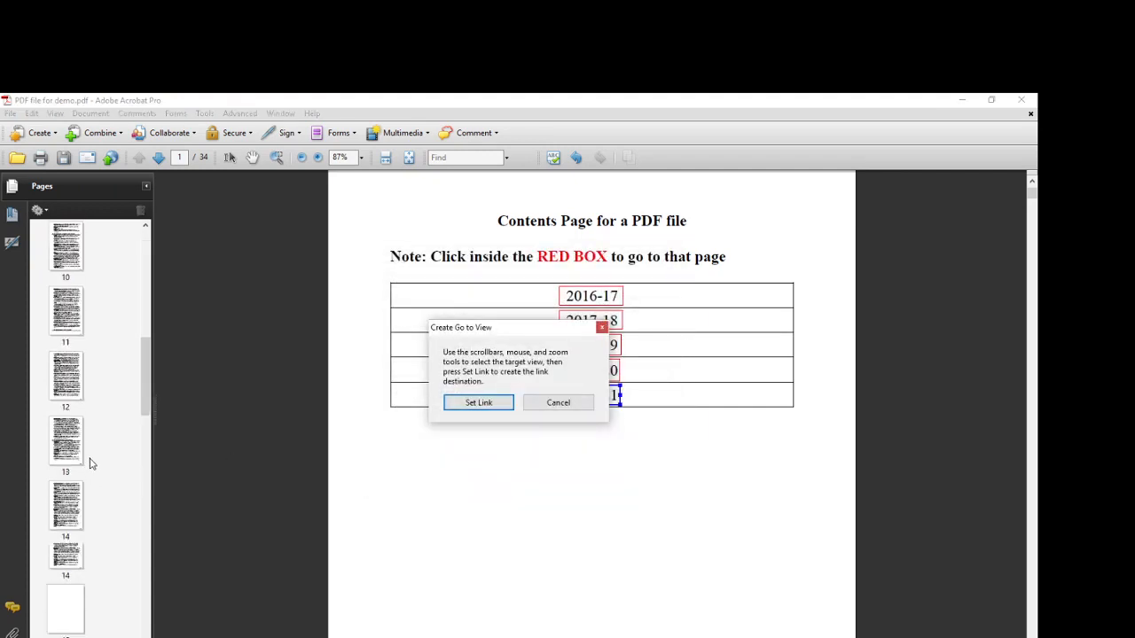
scroll(89, 459, down, 5)
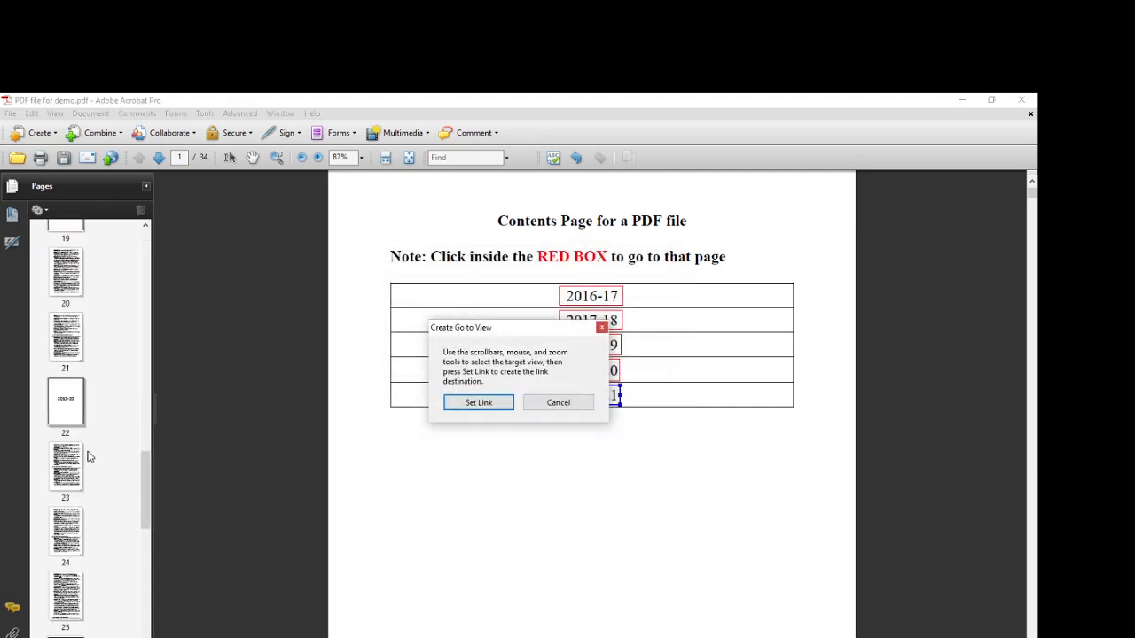
scroll(87, 457, down, 3)
click(86, 454)
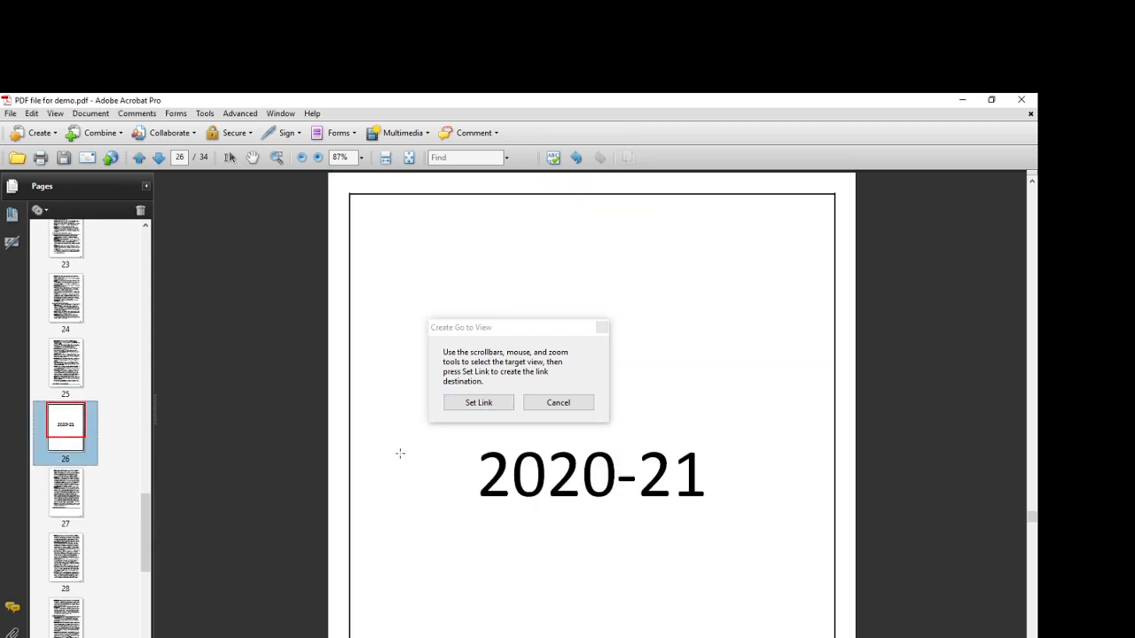
click(463, 404)
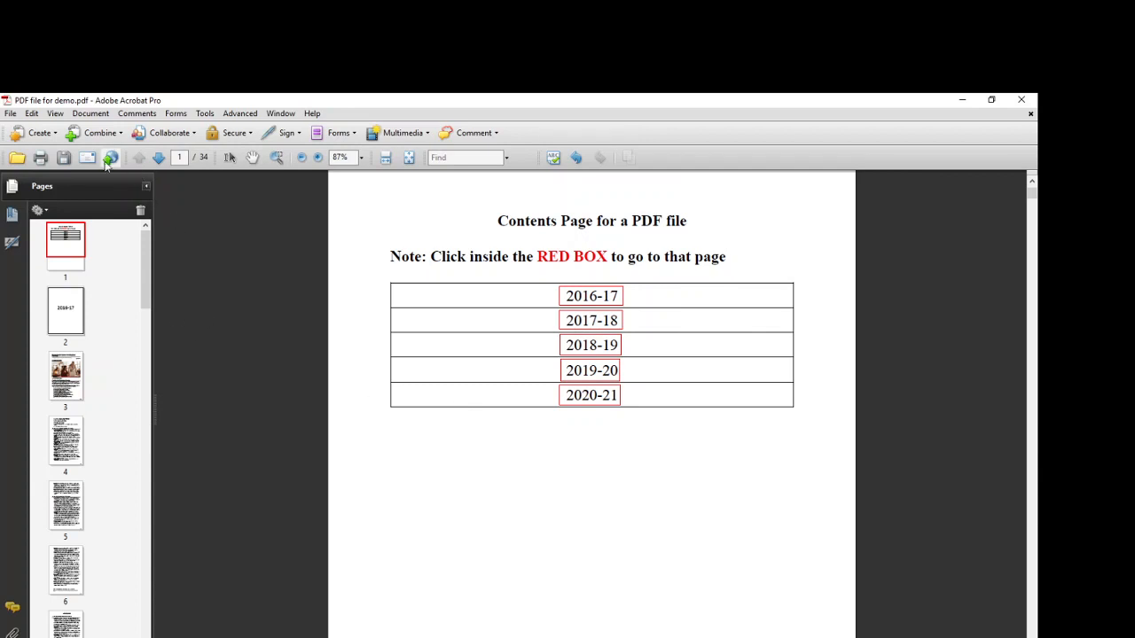
click(62, 157)
Leave the Link tool and collapse the page thumbnails so the contents page can be used for normal reading.
click(205, 113)
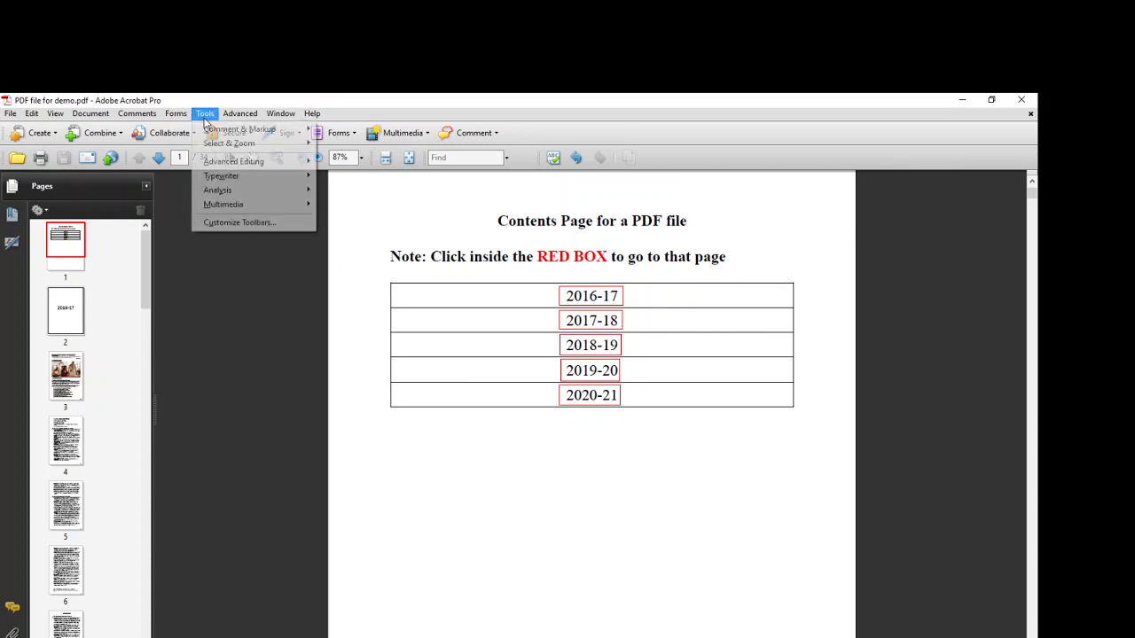
mouse_move(259, 163)
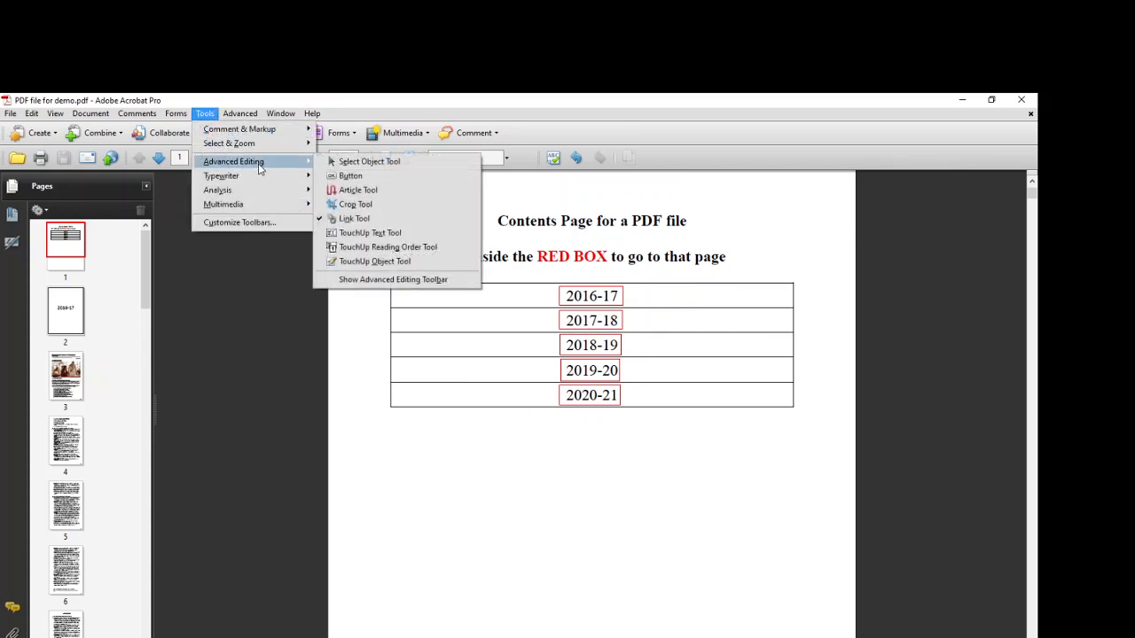
click(382, 218)
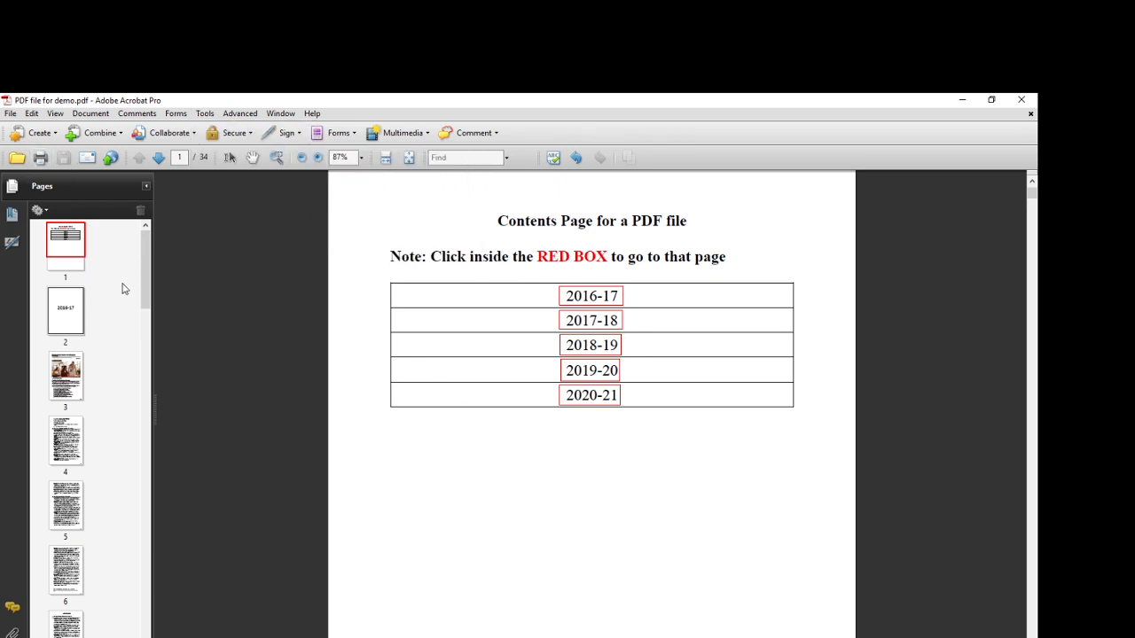
click(147, 187)
key(Escape)
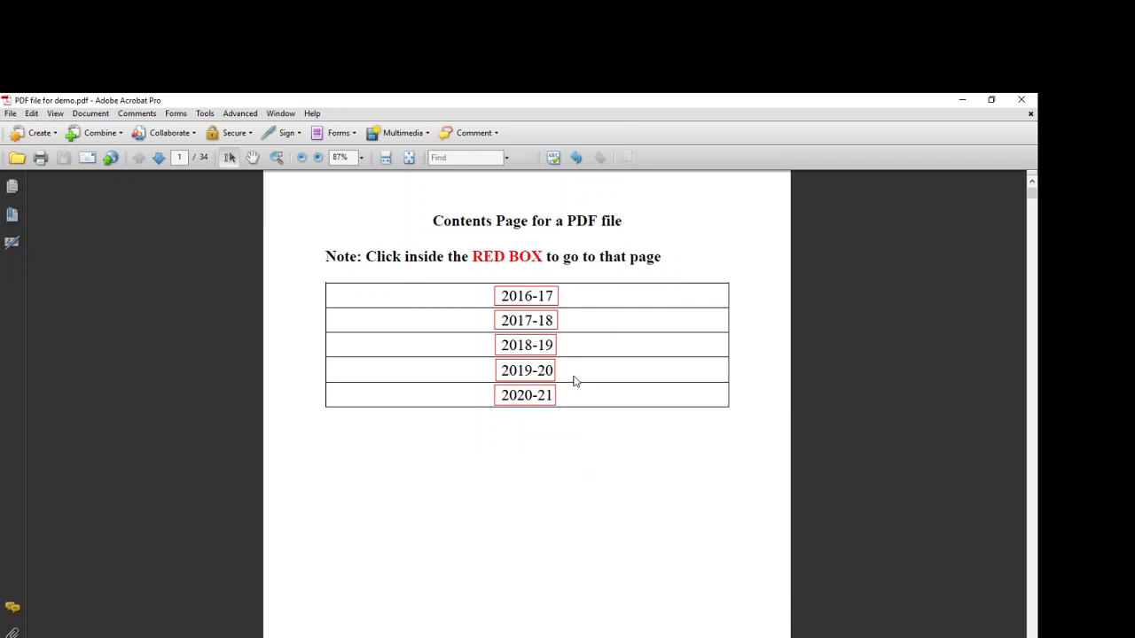
Test the contents links from 2016-17 through 2020-21 in order, returning to the contents page after each title page.
click(536, 299)
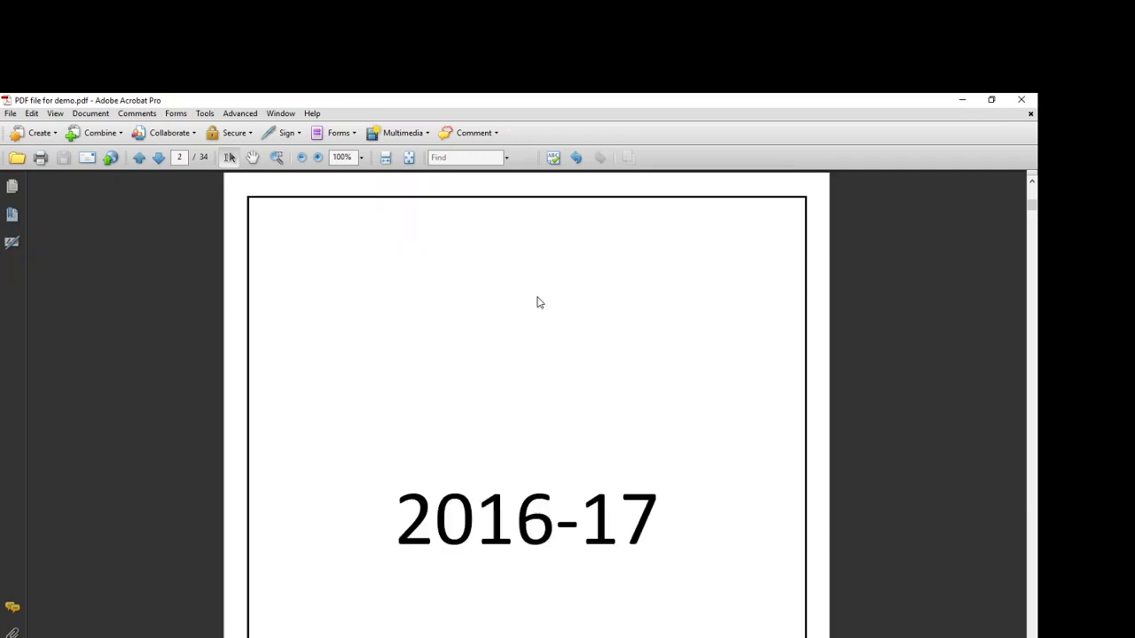
scroll(545, 330, down, 3)
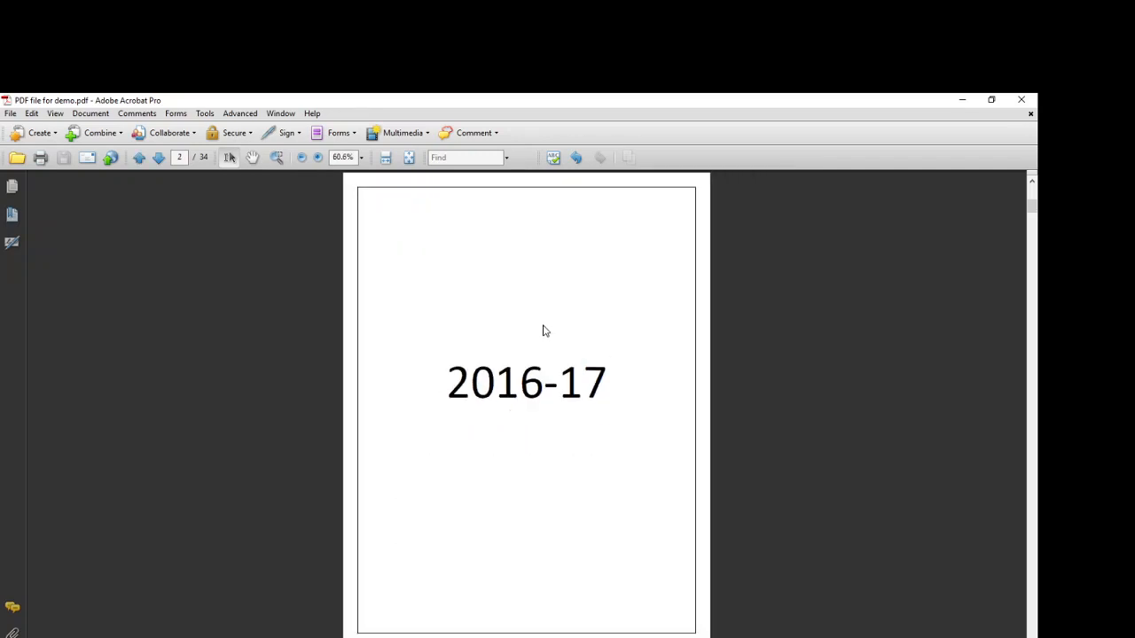
scroll(541, 326, up, 2)
click(519, 299)
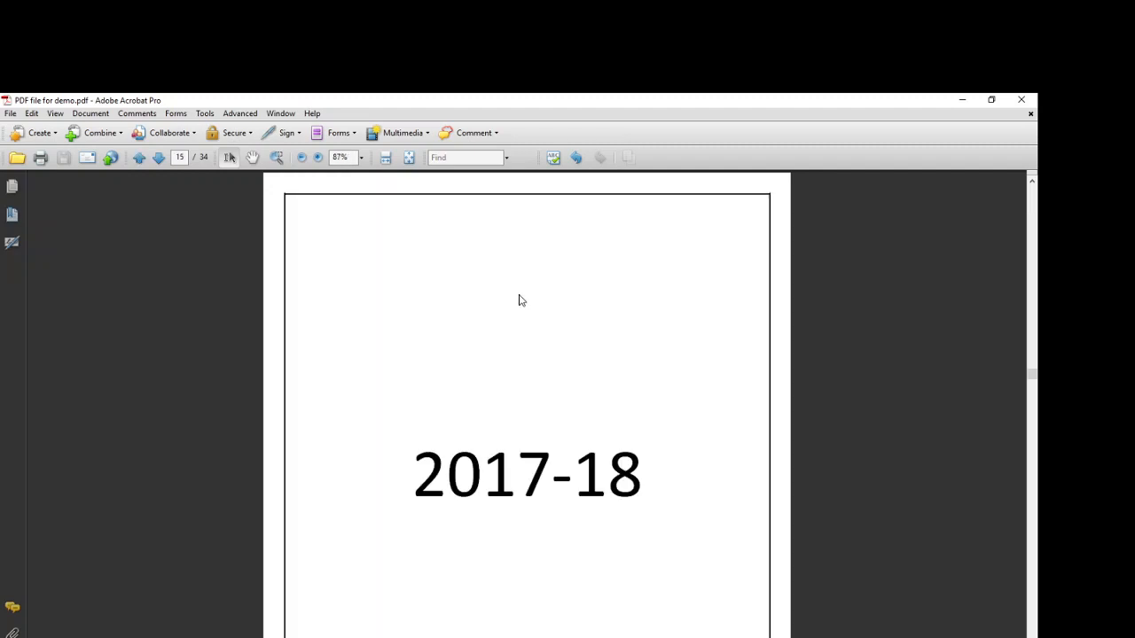
key(alt+Left)
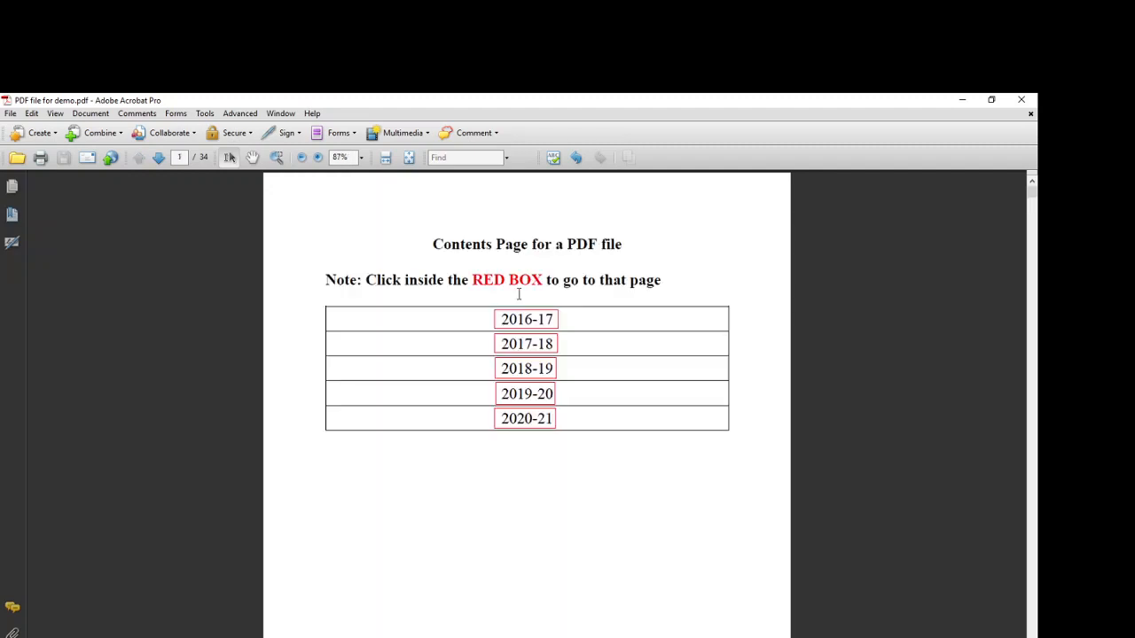
click(522, 377)
key(alt+Left)
click(522, 397)
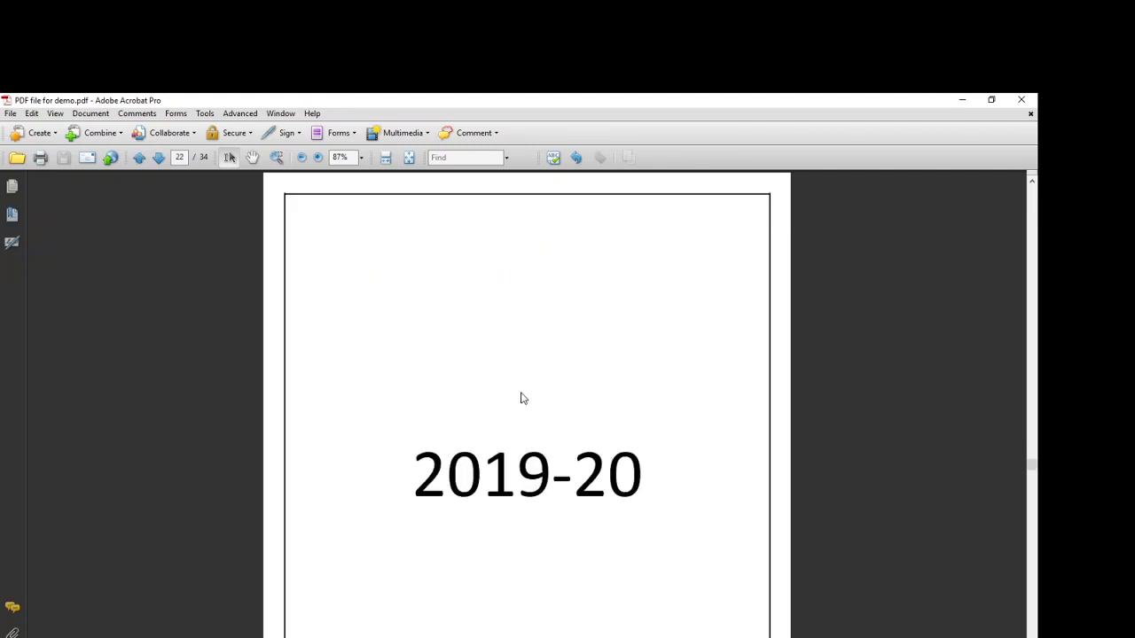
key(alt+Left)
click(522, 422)
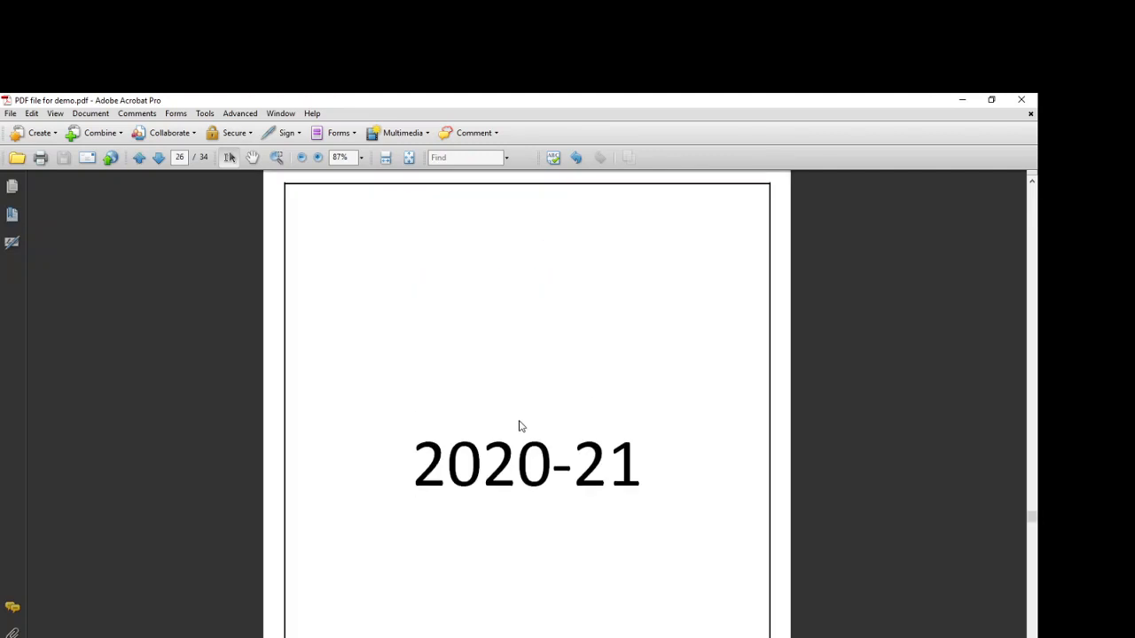
key(alt+Left)
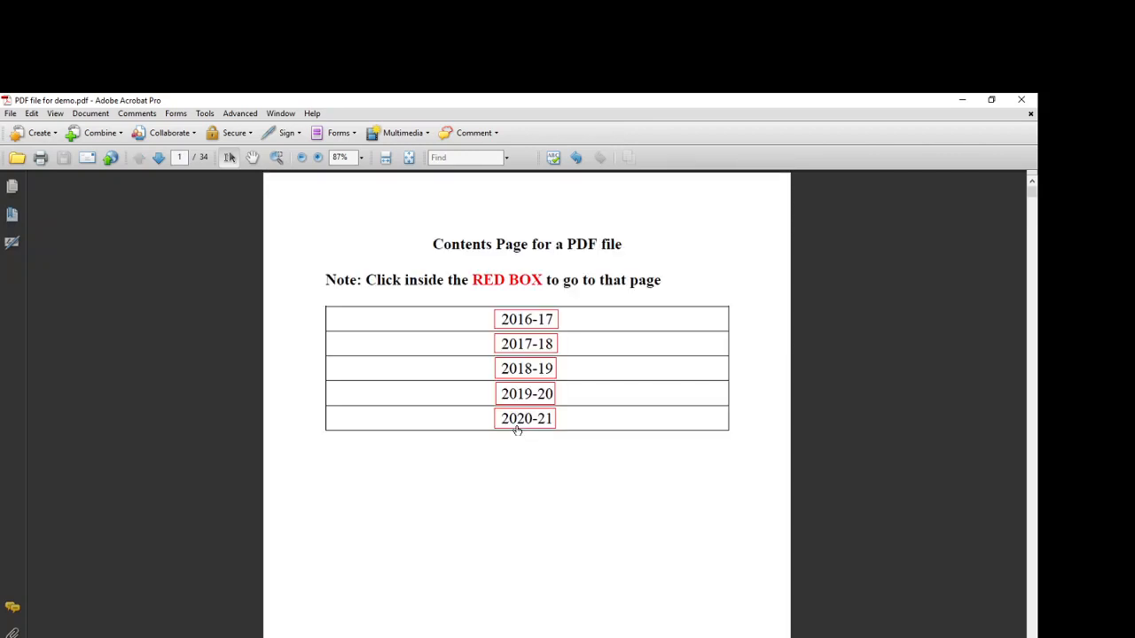